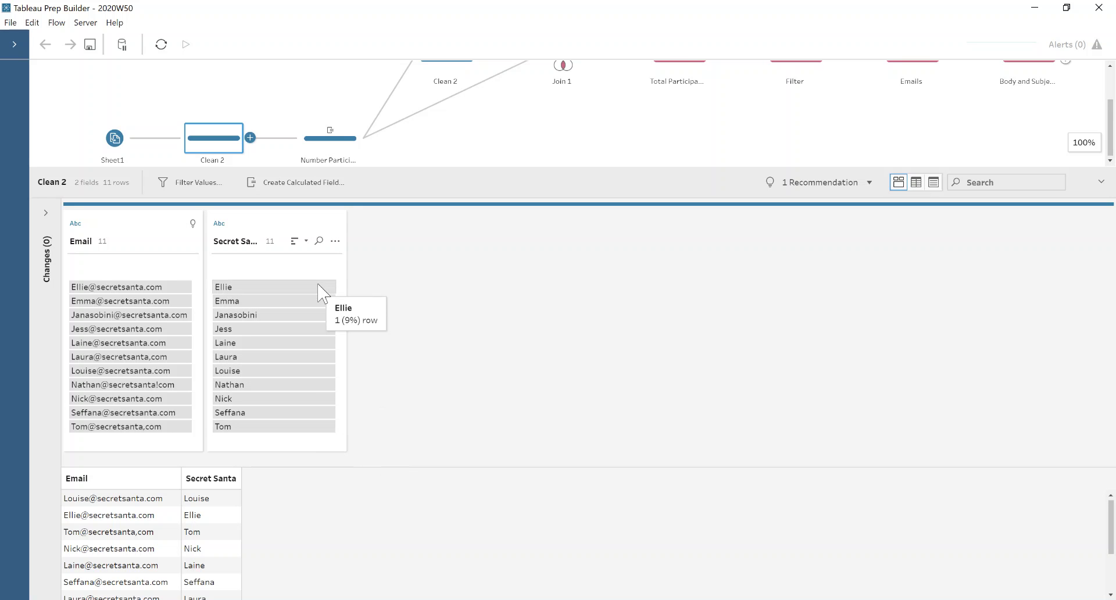
- Review the ROW_NUMBER calculation behind the Row field in the Number Participants step, leaving it unchanged
{"action": "left_click", "coordinate": [317, 146]}
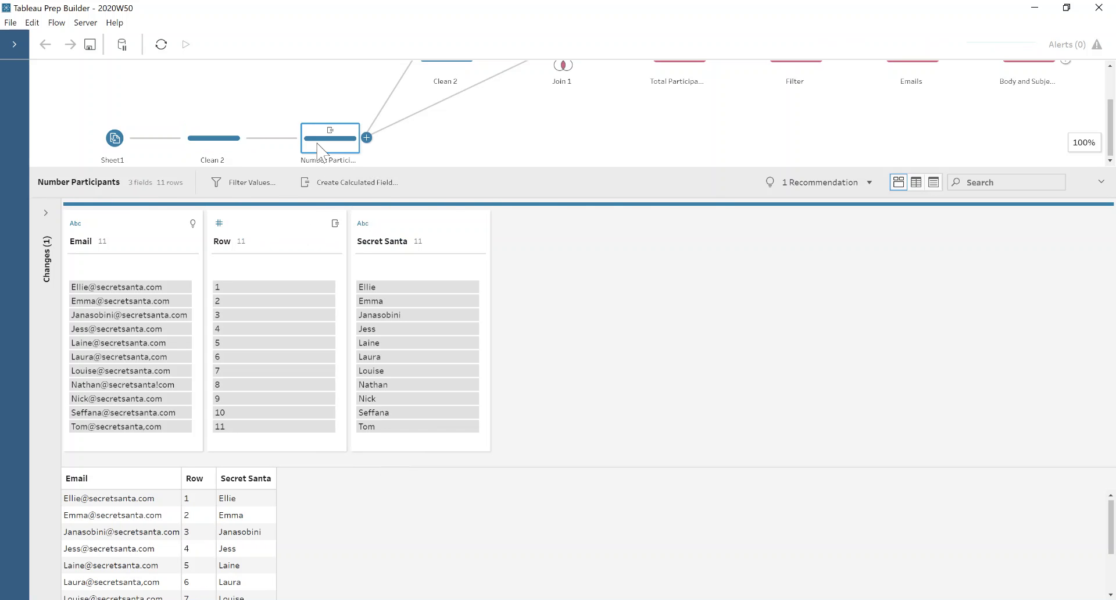
{"action": "left_click", "coordinate": [45, 213]}
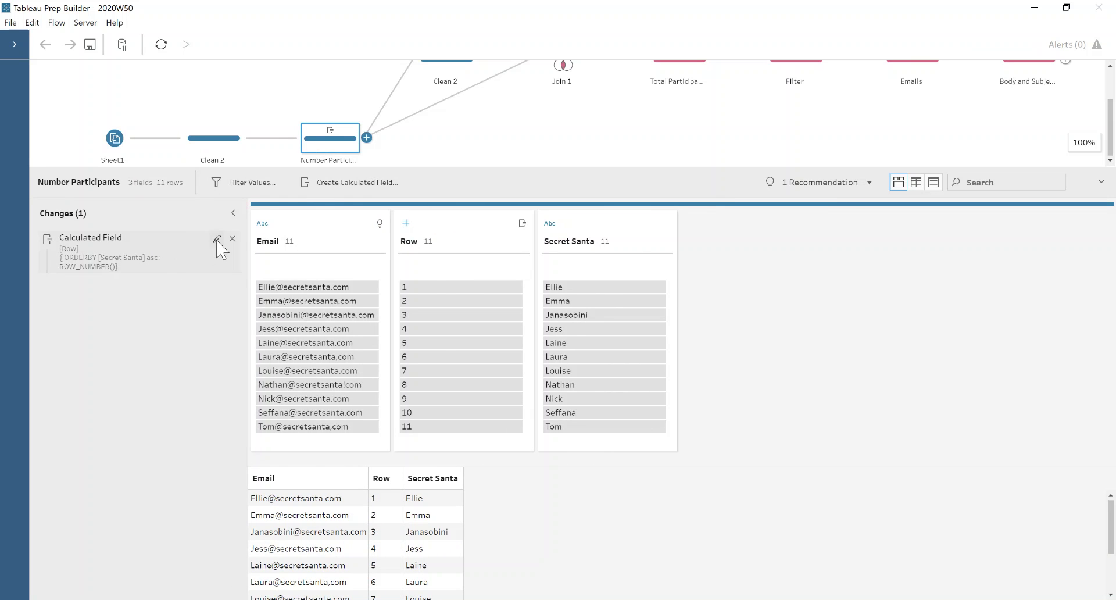
{"action": "left_click", "coordinate": [220, 244]}
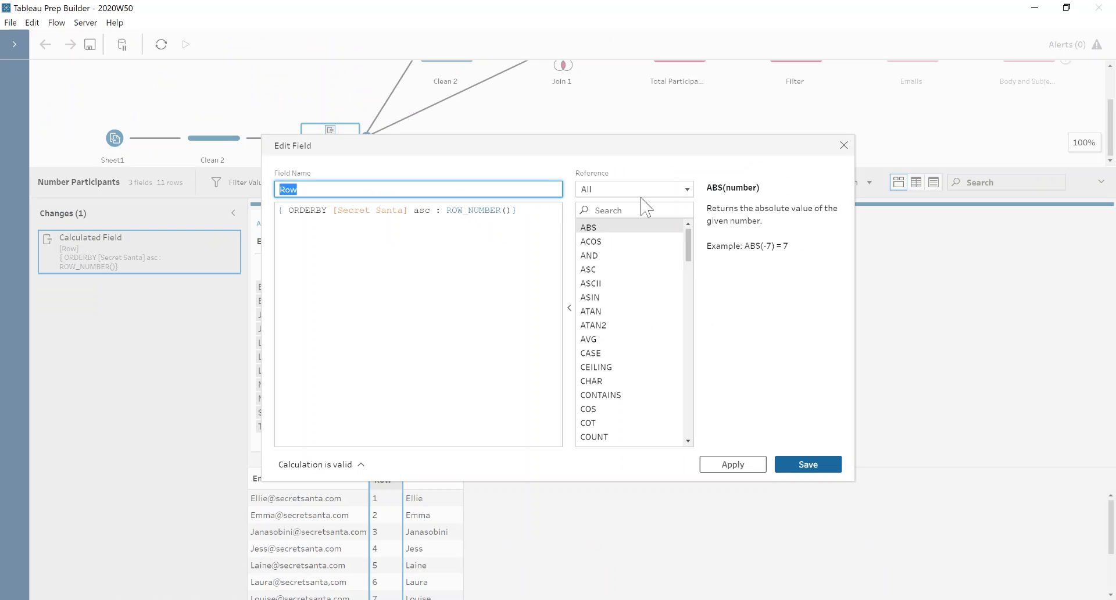
{"action": "left_click", "coordinate": [843, 145]}
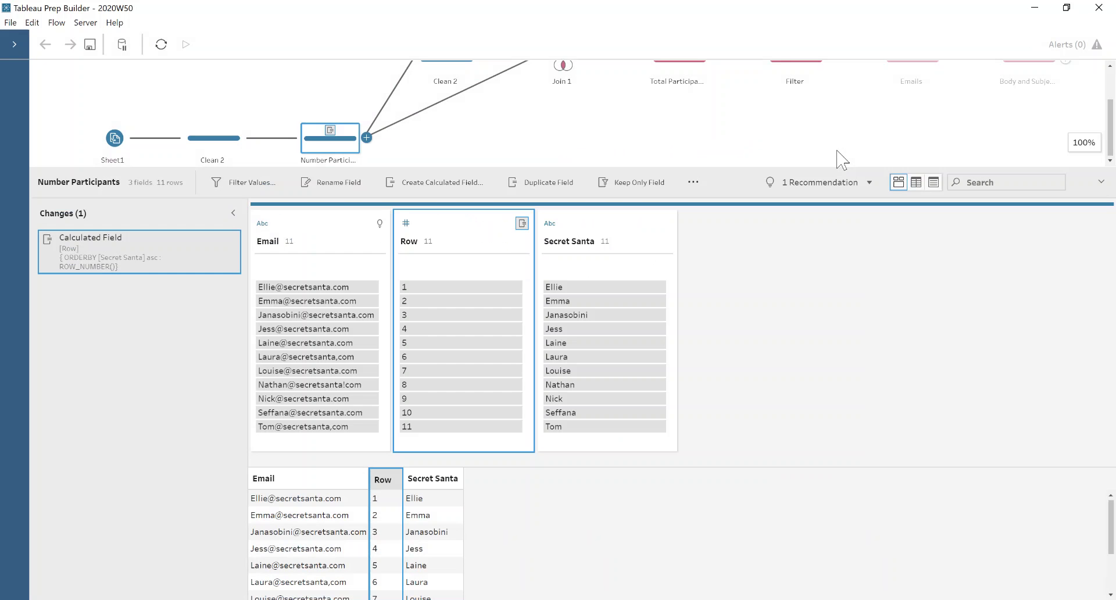
- Inspect the Join 1 settings and results, highlighting the first Secret Santa name to examine the rows paired with it
{"action": "scroll", "coordinate": [494, 125], "scroll_direction": "up", "scroll_amount": 1}
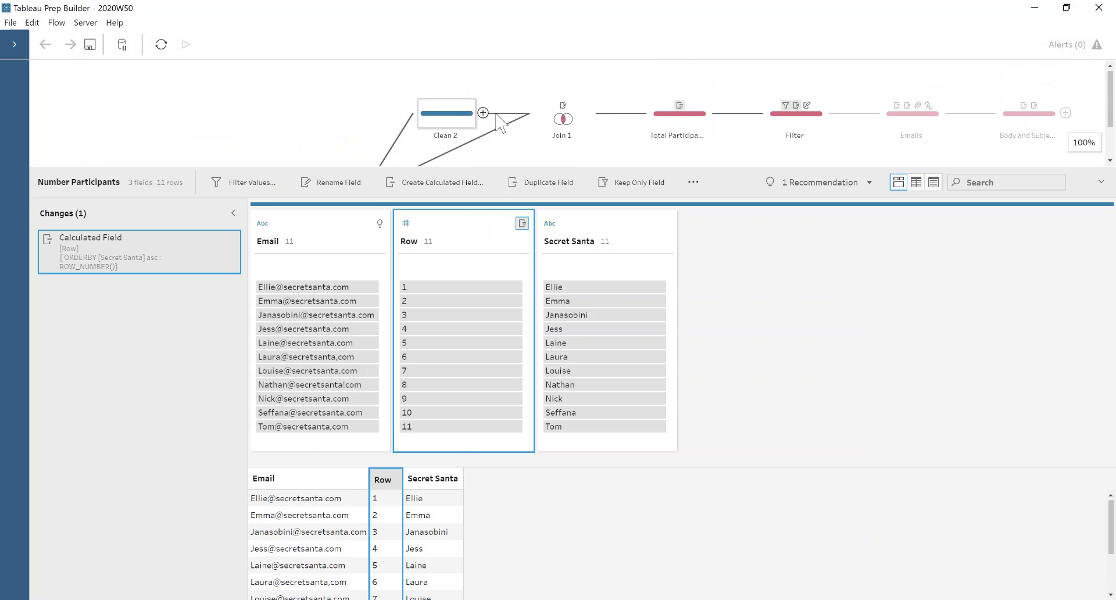
{"action": "left_click", "coordinate": [562, 115]}
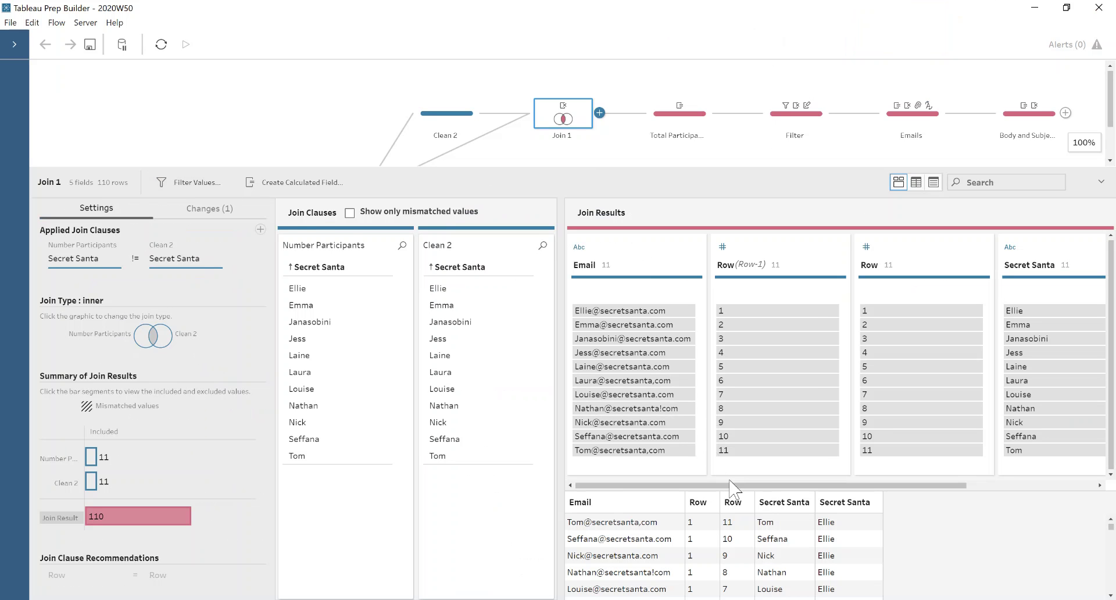
{"action": "left_click_drag", "start_coordinate": [738, 492], "coordinate": [866, 493]}
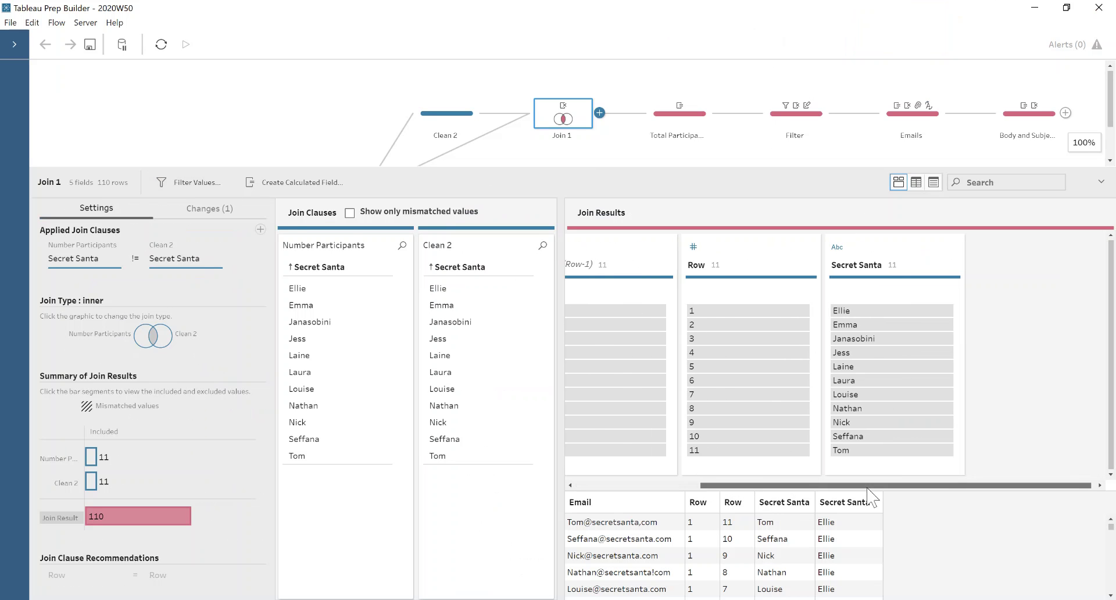
{"action": "left_click", "coordinate": [908, 315]}
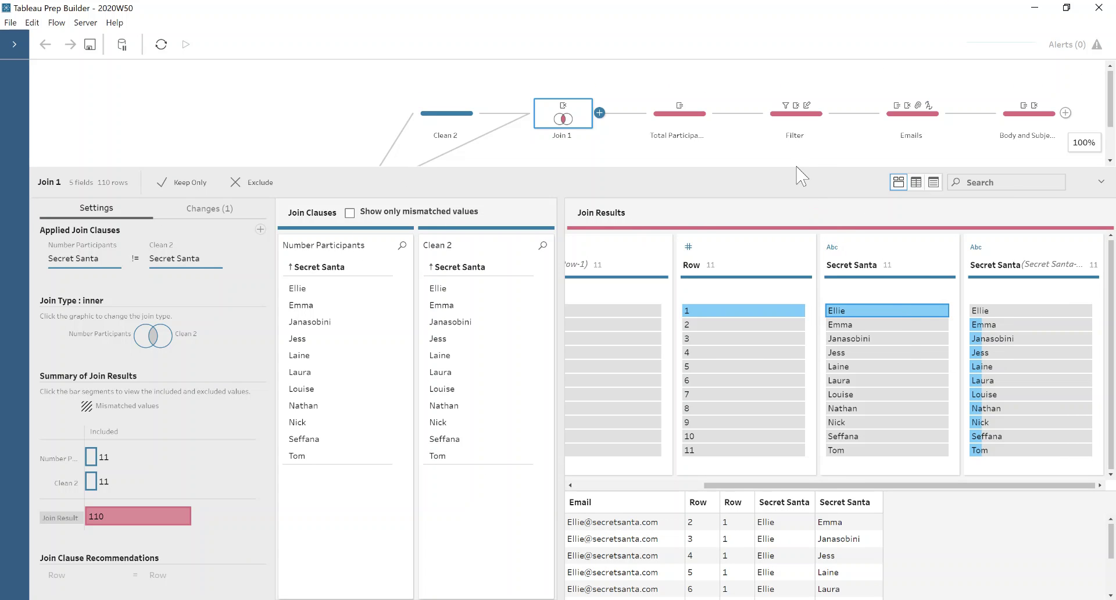
{"action": "scroll", "coordinate": [796, 140], "scroll_direction": "down", "scroll_amount": 1}
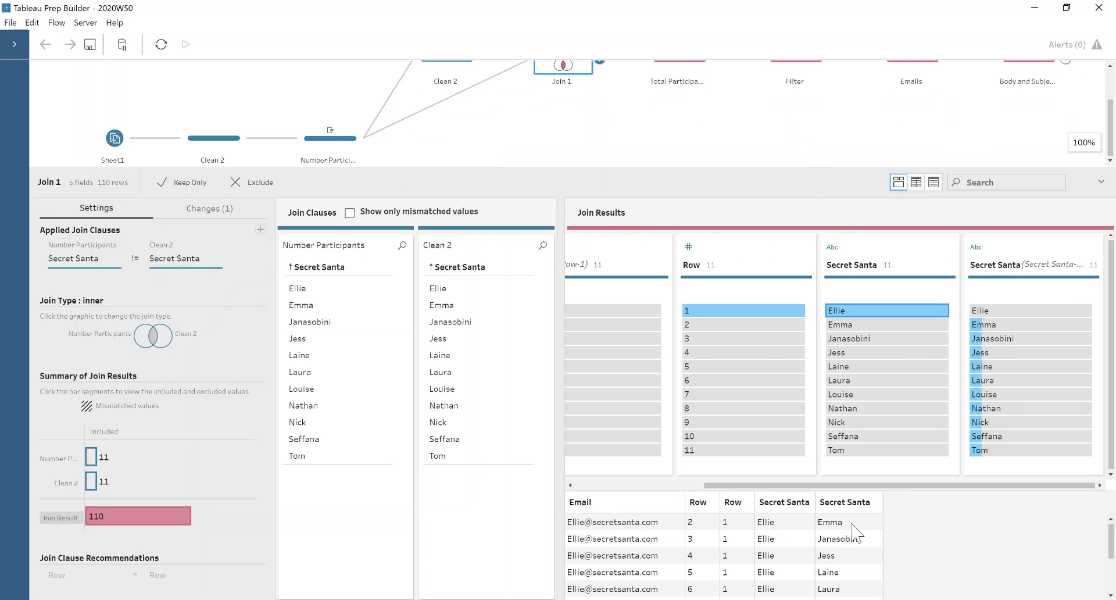
{"action": "scroll", "coordinate": [855, 549], "scroll_direction": "down", "scroll_amount": 3}
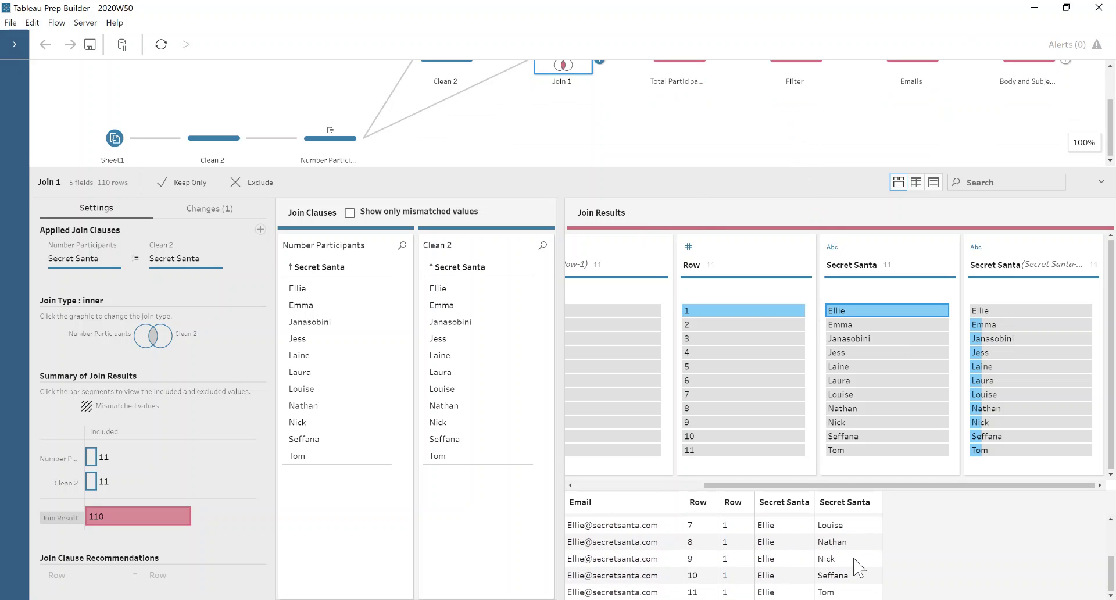
- Review the Fixed LOD settings of the Number of Participants field in the Total Participants step
{"action": "scroll", "coordinate": [703, 152], "scroll_direction": "up", "scroll_amount": 1}
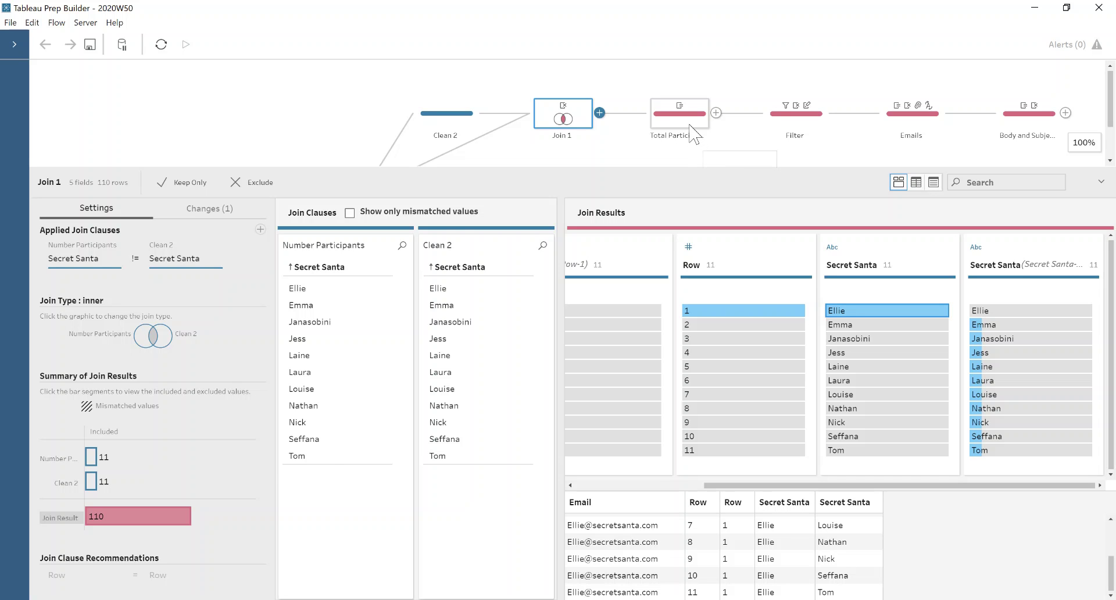
{"action": "left_click", "coordinate": [691, 126]}
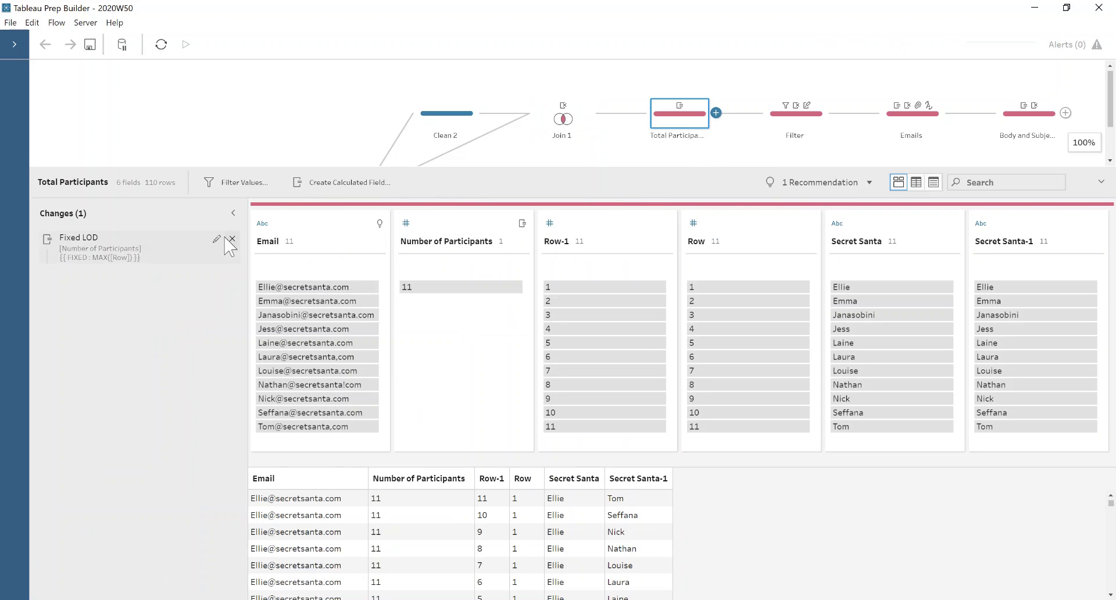
{"action": "left_click", "coordinate": [215, 240]}
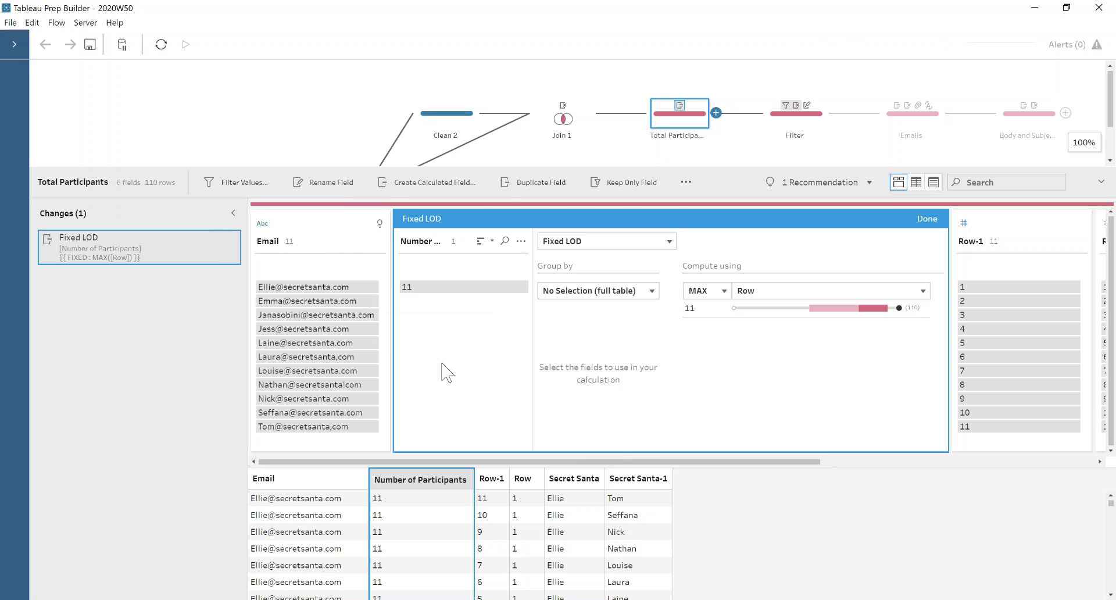
{"action": "left_click", "coordinate": [927, 220]}
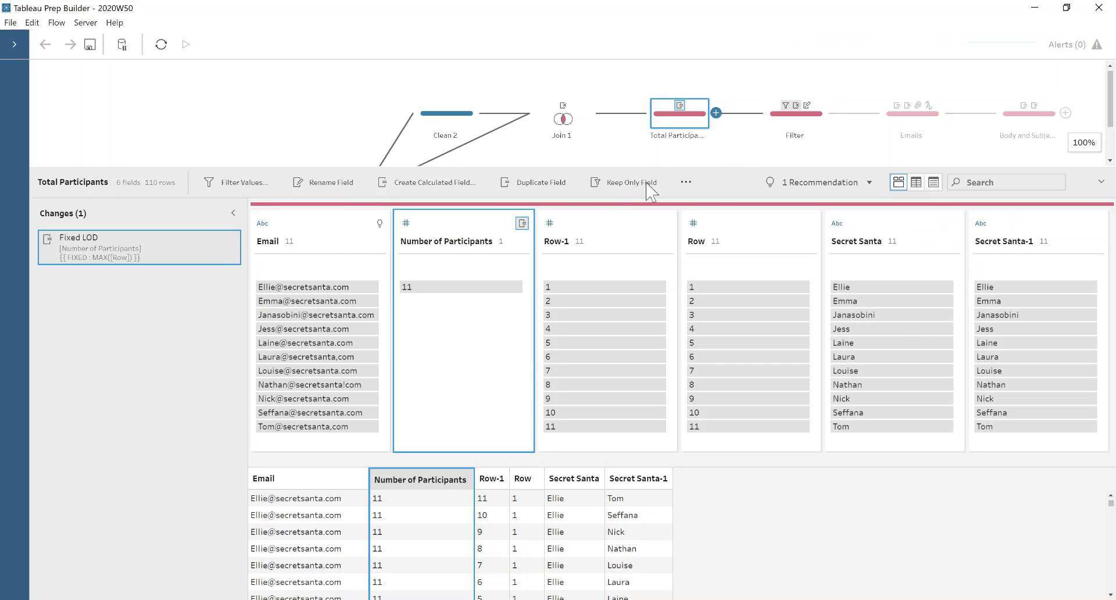
- Examine the filter calculation in the Filter step that compares Row, Row-1 and Number of Participants
{"action": "left_click", "coordinate": [791, 121]}
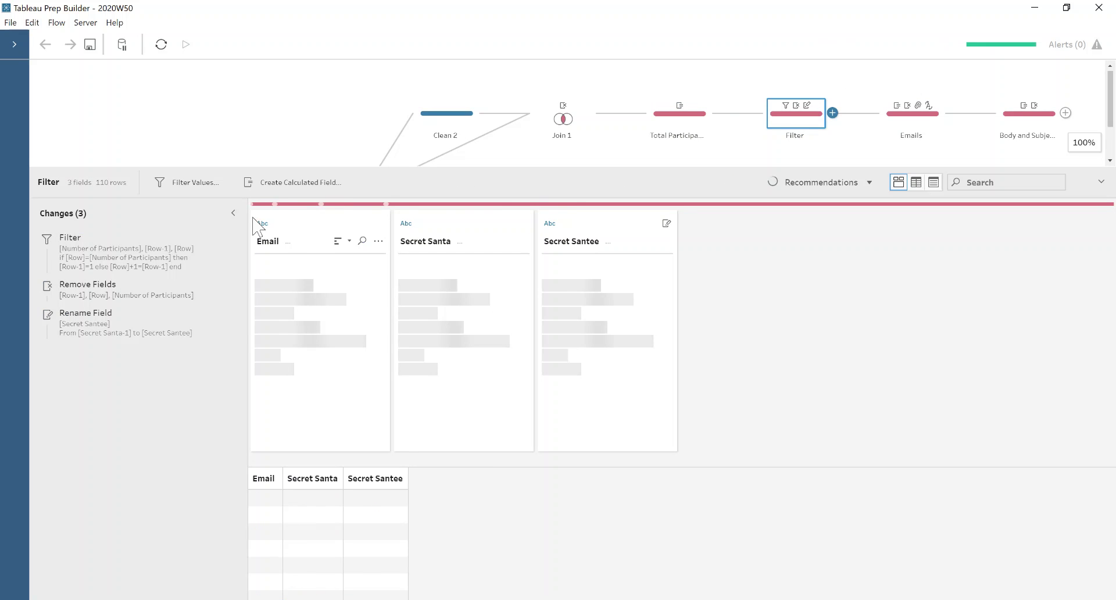
{"action": "double_click", "coordinate": [217, 249]}
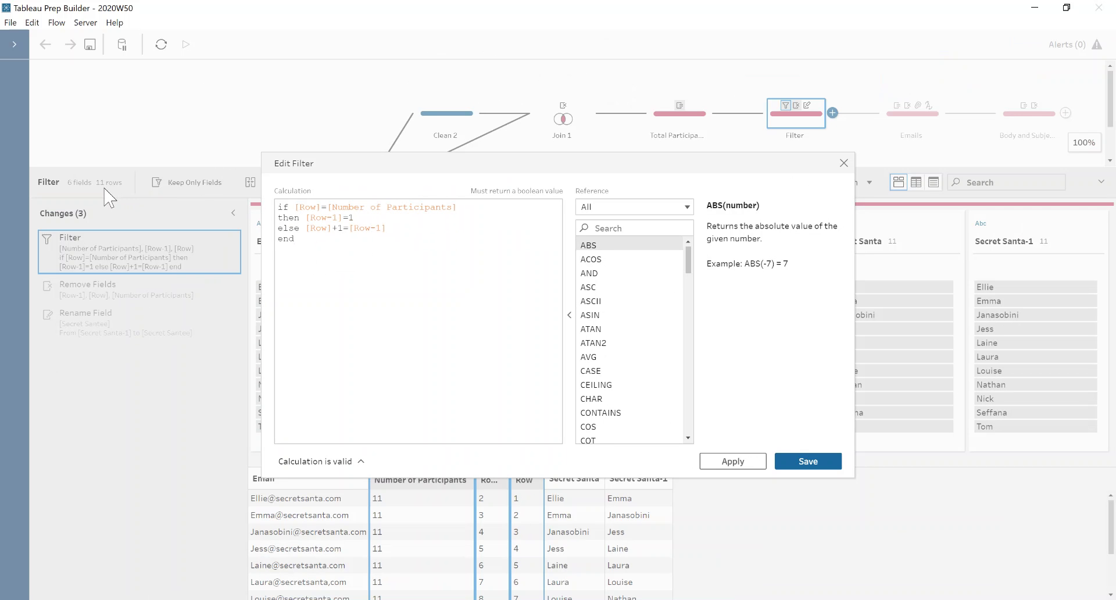
{"action": "left_click", "coordinate": [843, 163]}
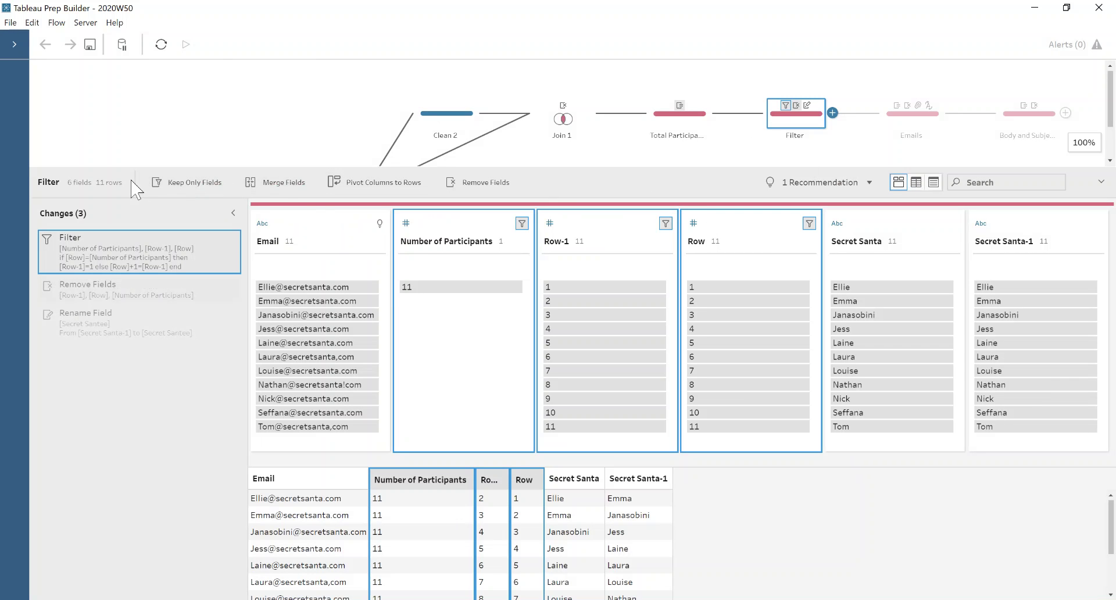
- Review the Remove Fields and Rename Field changes in the Filter step and examine all the Secret Santa and Secret Santee pairings
{"action": "left_click", "coordinate": [101, 293]}
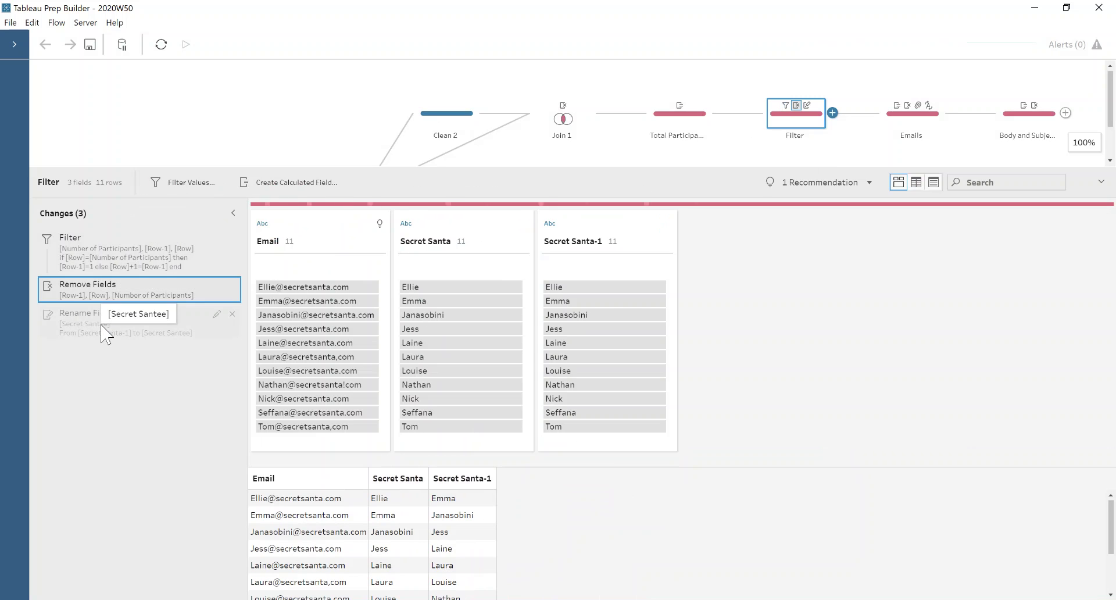
{"action": "left_click", "coordinate": [102, 325]}
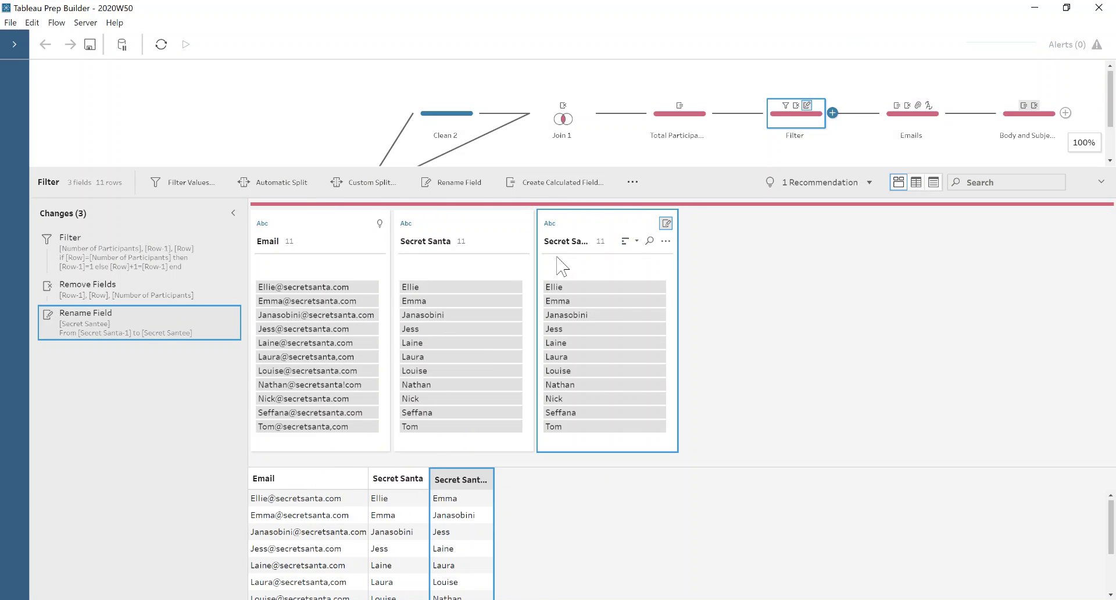
{"action": "left_click_drag", "start_coordinate": [512, 168], "coordinate": [512, 67]}
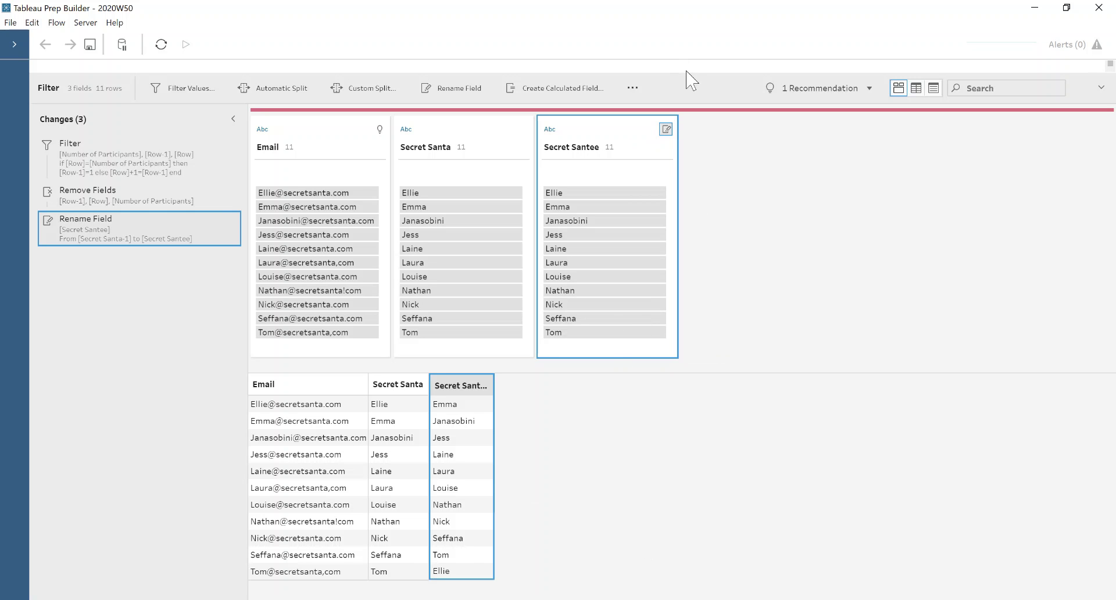
{"action": "left_click_drag", "start_coordinate": [686, 74], "coordinate": [668, 223]}
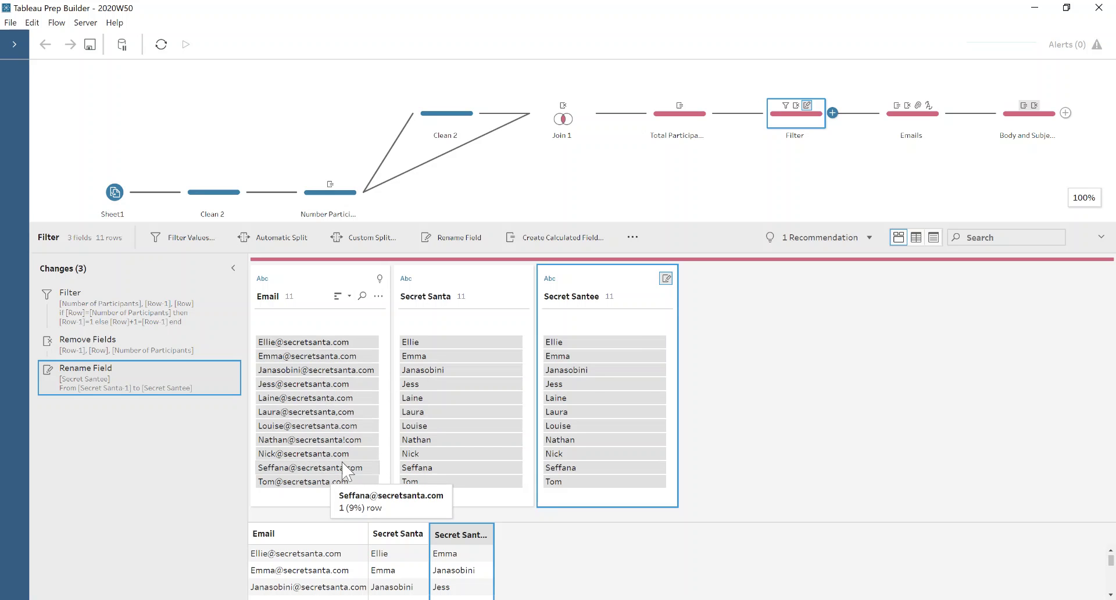
- Add a clean step branching from the Filter step and apply the recommended Email data role to its Email field
{"action": "left_click", "coordinate": [911, 114]}
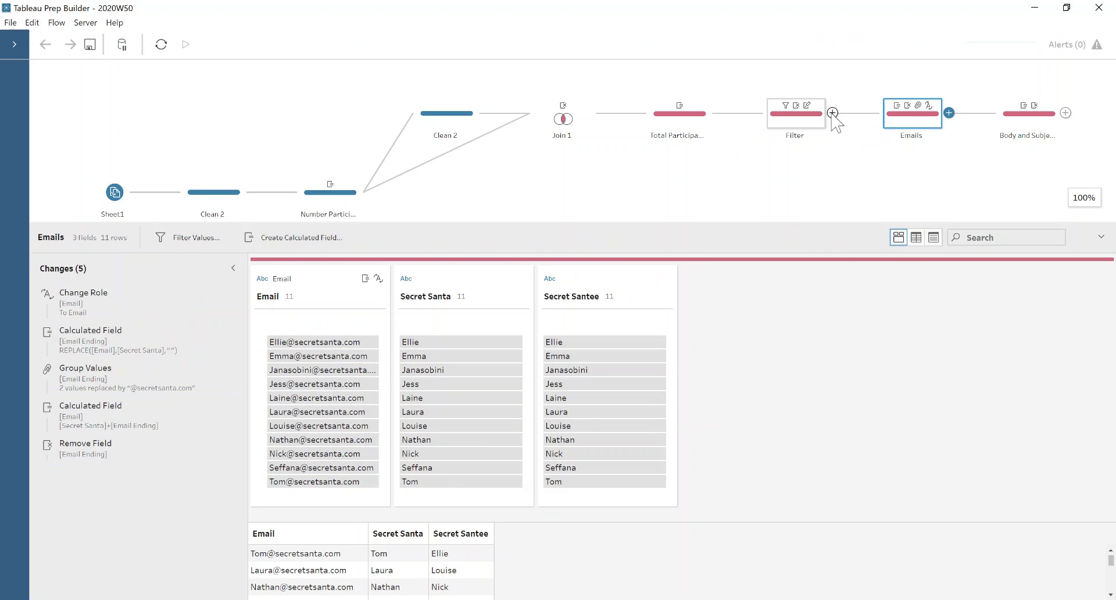
{"action": "left_click", "coordinate": [832, 112]}
{"action": "left_click", "coordinate": [852, 148]}
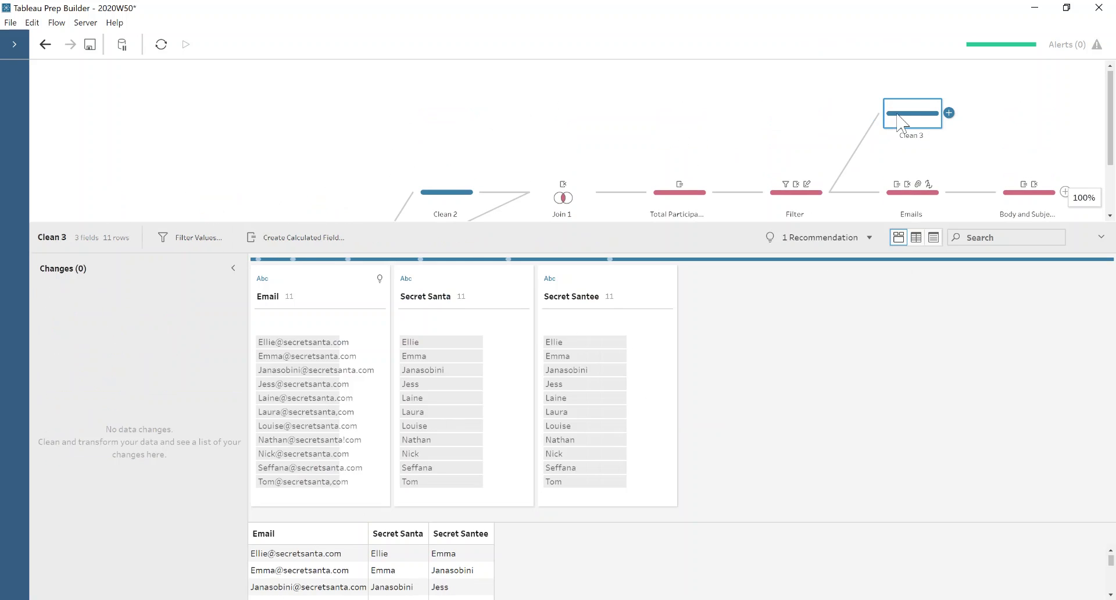
{"action": "left_click", "coordinate": [380, 279]}
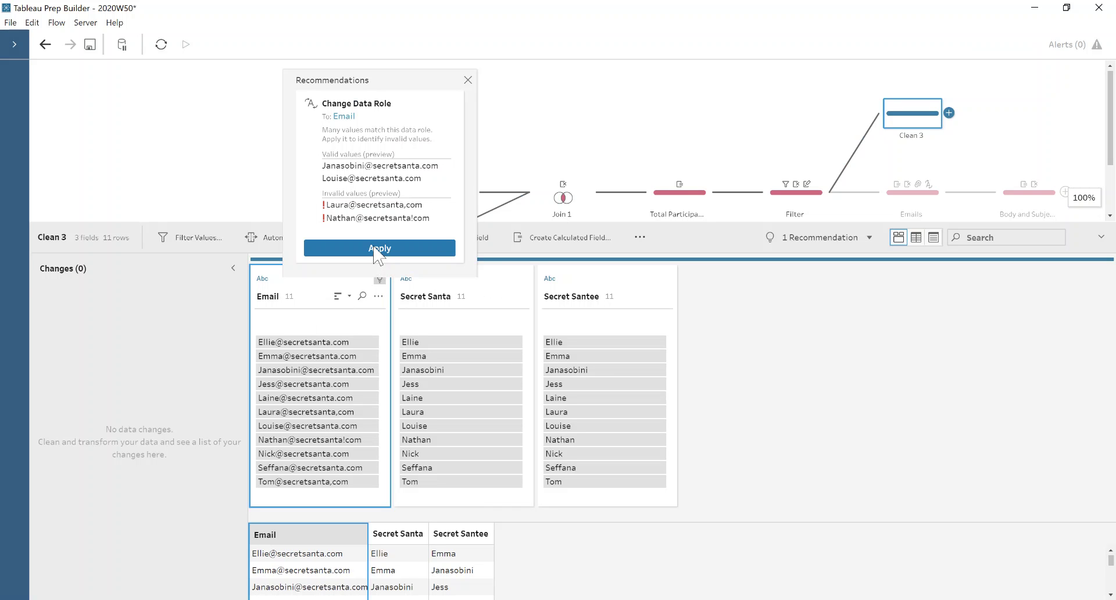
{"action": "left_click", "coordinate": [378, 248]}
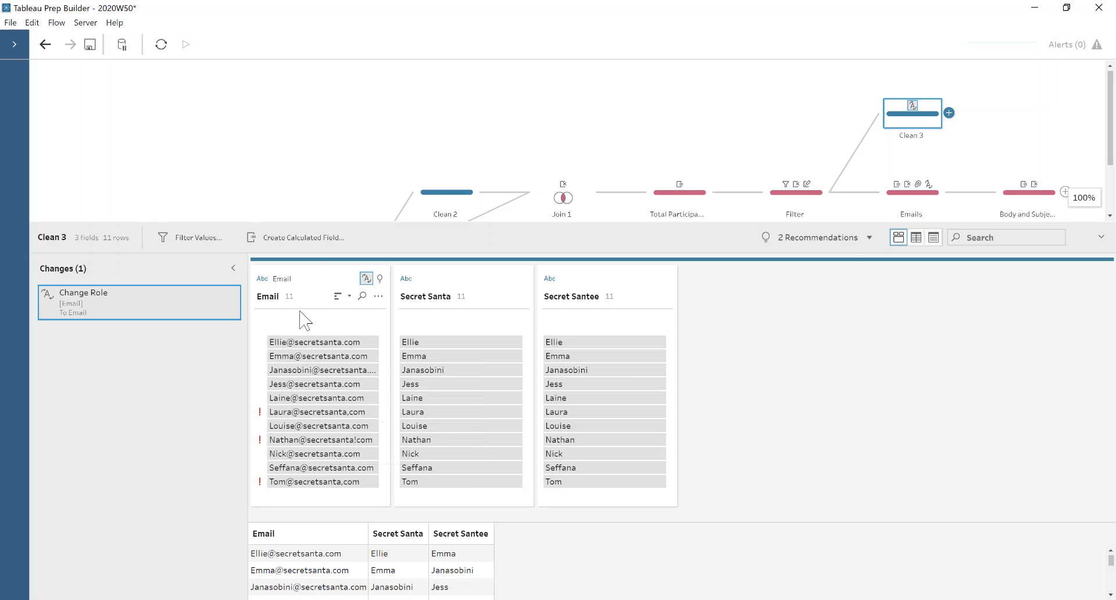
- Create a calculated field named "email ending" with the formula REPLACE([Email],[Secret Santa],"")
{"action": "left_click", "coordinate": [304, 238]}
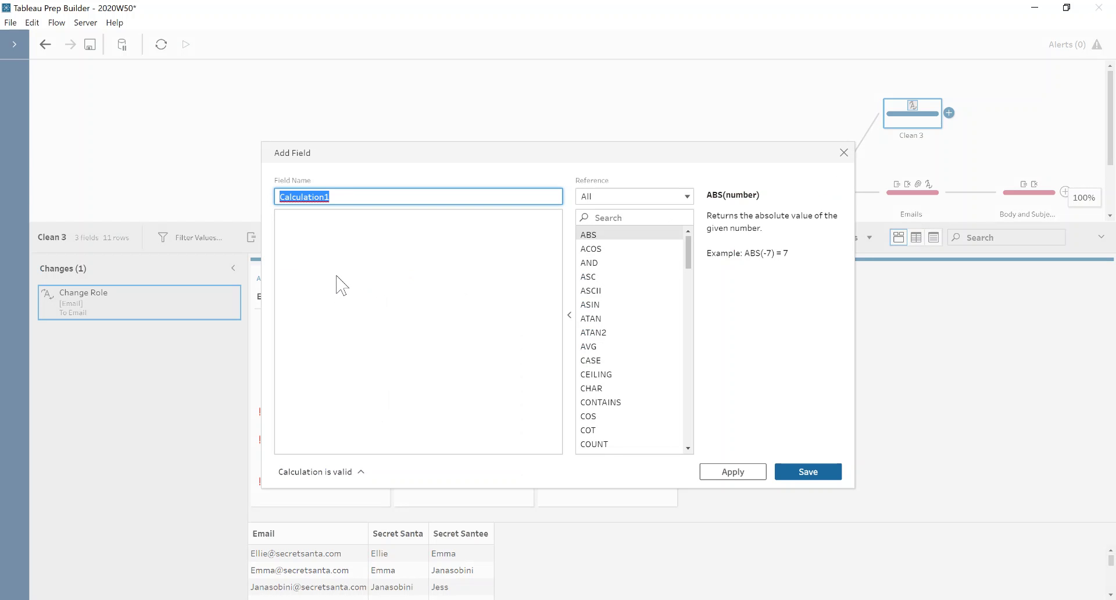
{"action": "type", "text": "email ending"}
{"action": "key", "text": "Tab"}
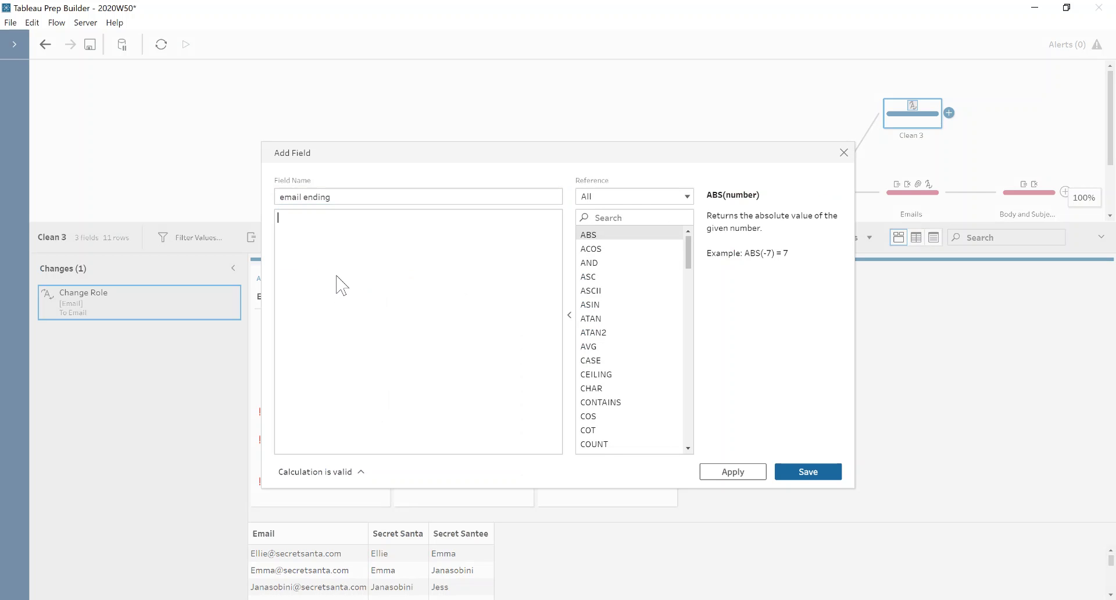
{"action": "type", "text": "repl"}
{"action": "key", "text": "Return"}
{"action": "type", "text": "e"}
{"action": "key", "text": "Return"}
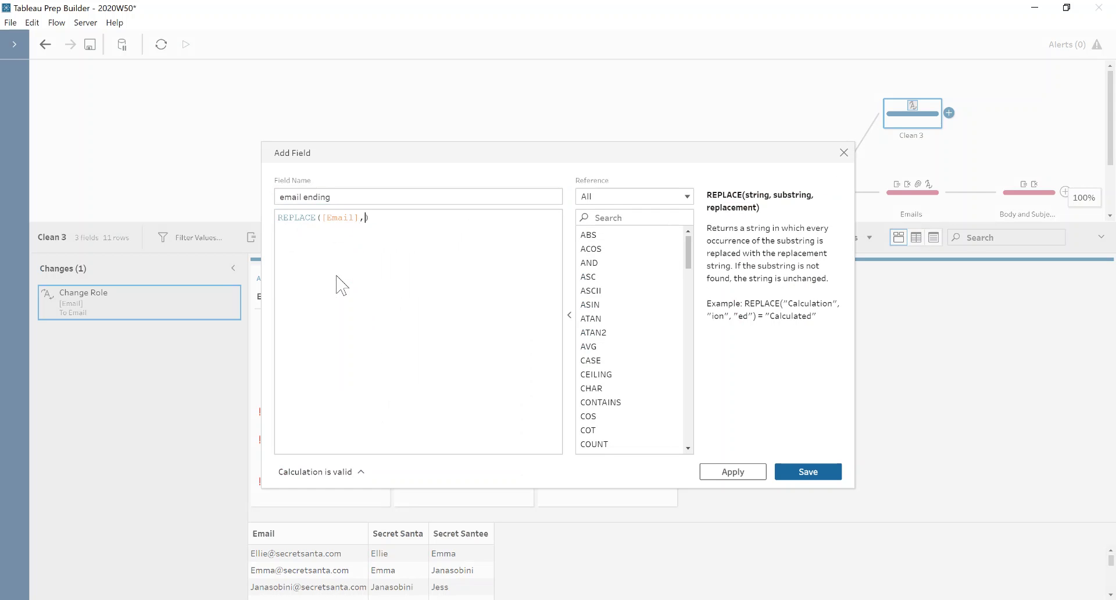
{"action": "type", "text": ",secret s"}
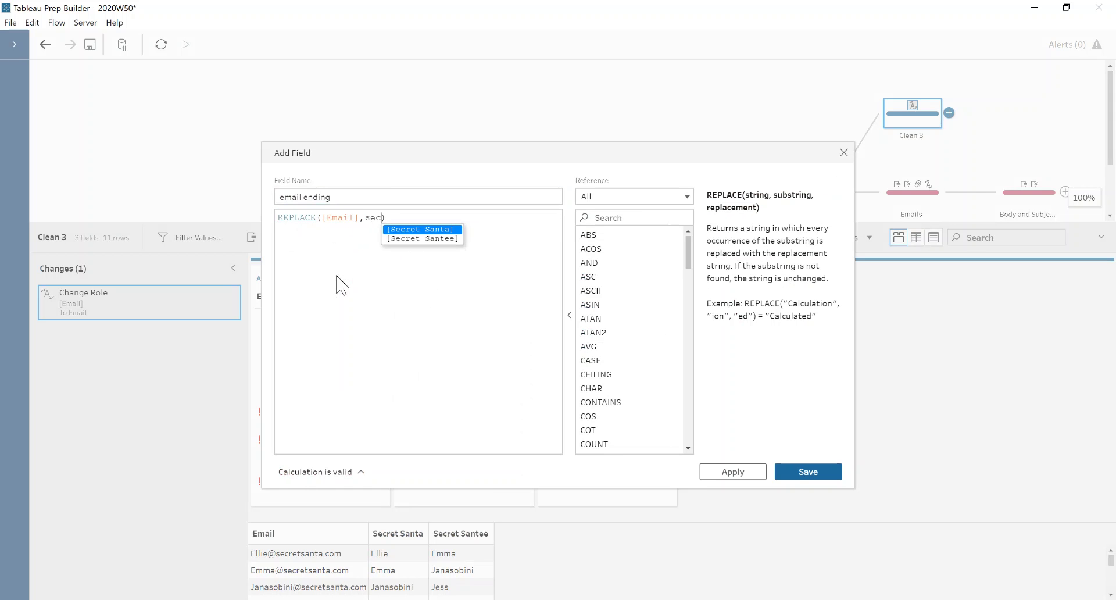
{"action": "key", "text": "Return"}
{"action": "type", "text": ",\"\""}
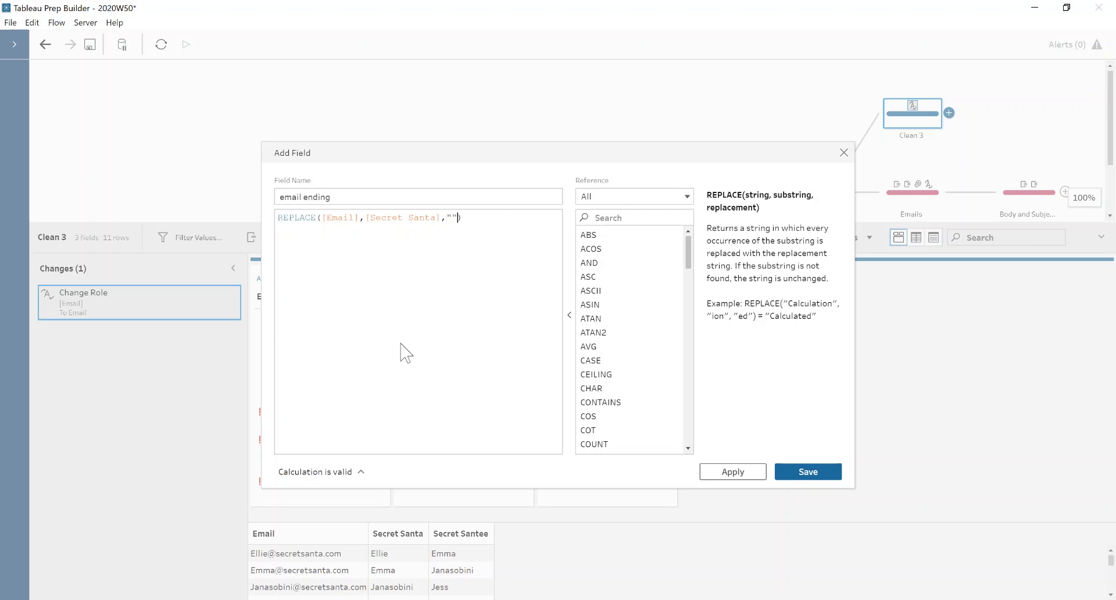
{"action": "left_click", "coordinate": [814, 475]}
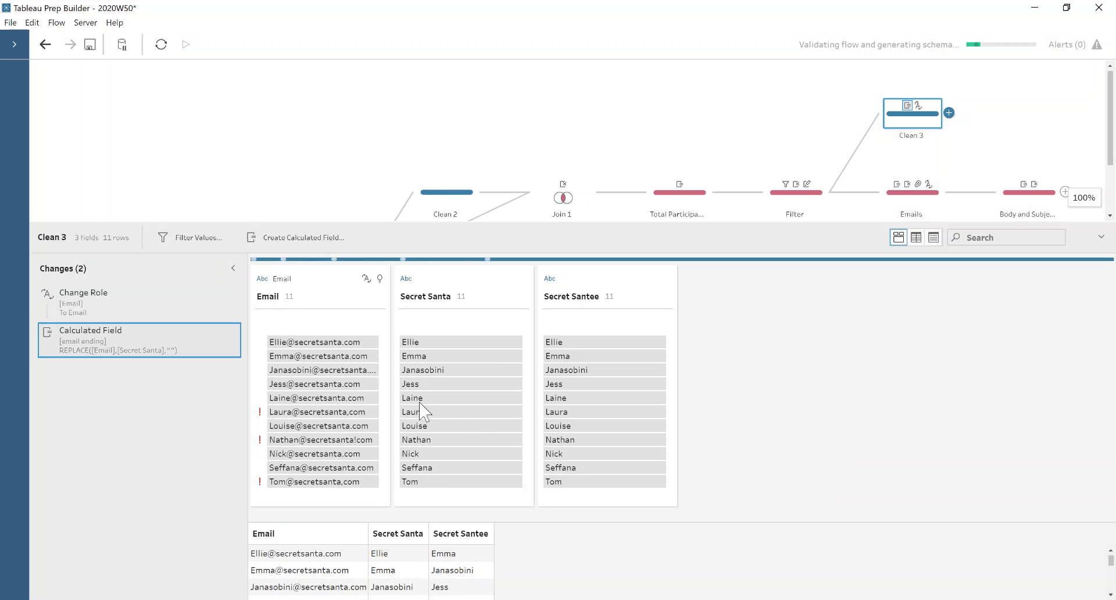
- Group the email ending values by spelling and accept the grouping
{"action": "mouse_move", "coordinate": [314, 358]}
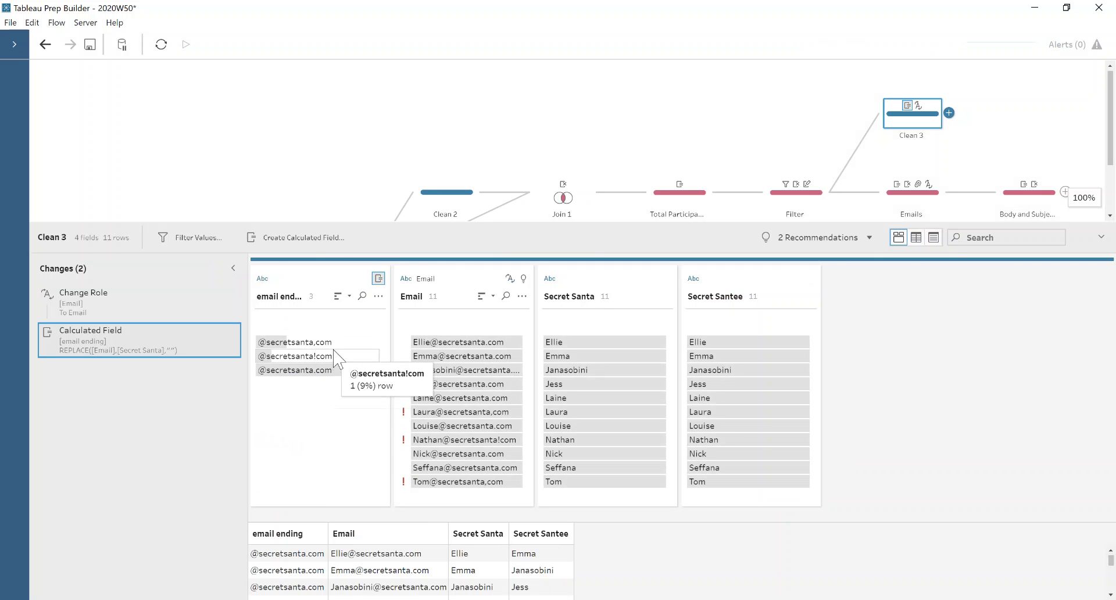
{"action": "left_click", "coordinate": [379, 296]}
{"action": "mouse_move", "coordinate": [415, 348]}
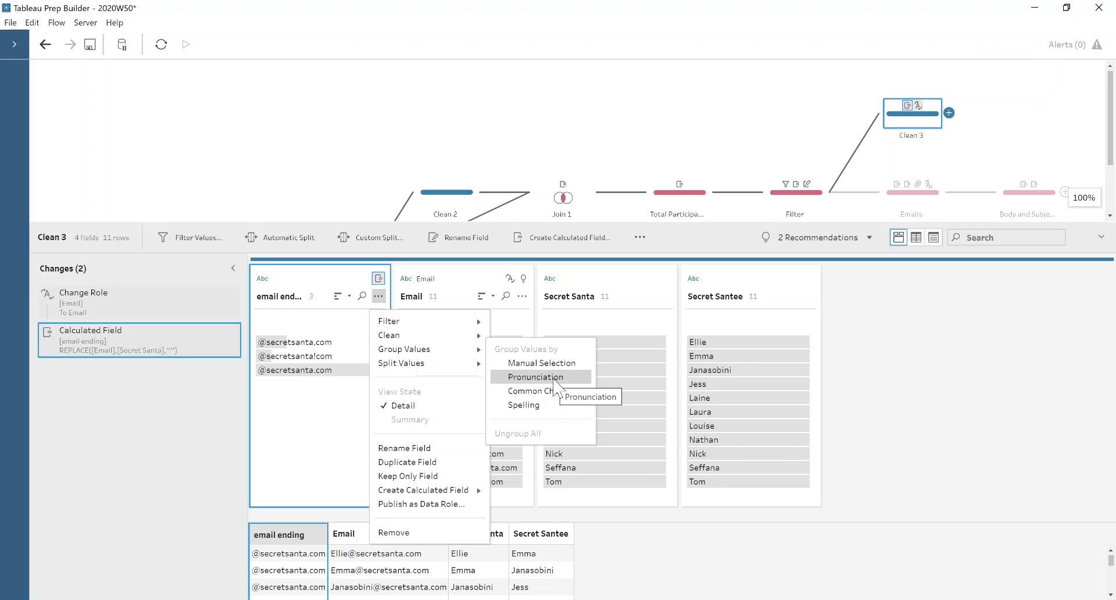
{"action": "left_click", "coordinate": [552, 405]}
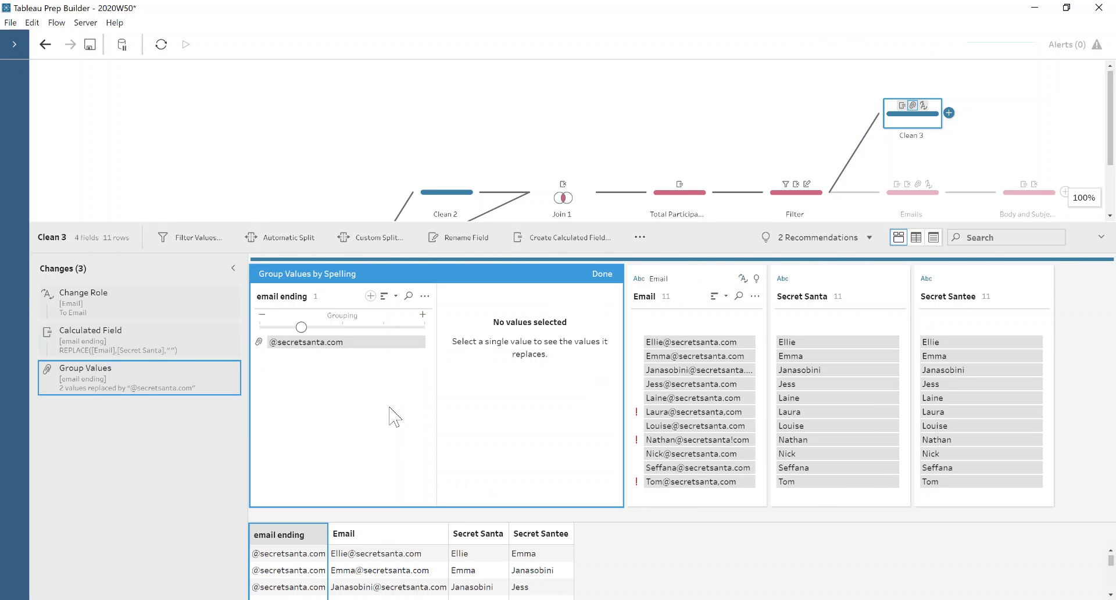
{"action": "left_click", "coordinate": [602, 275]}
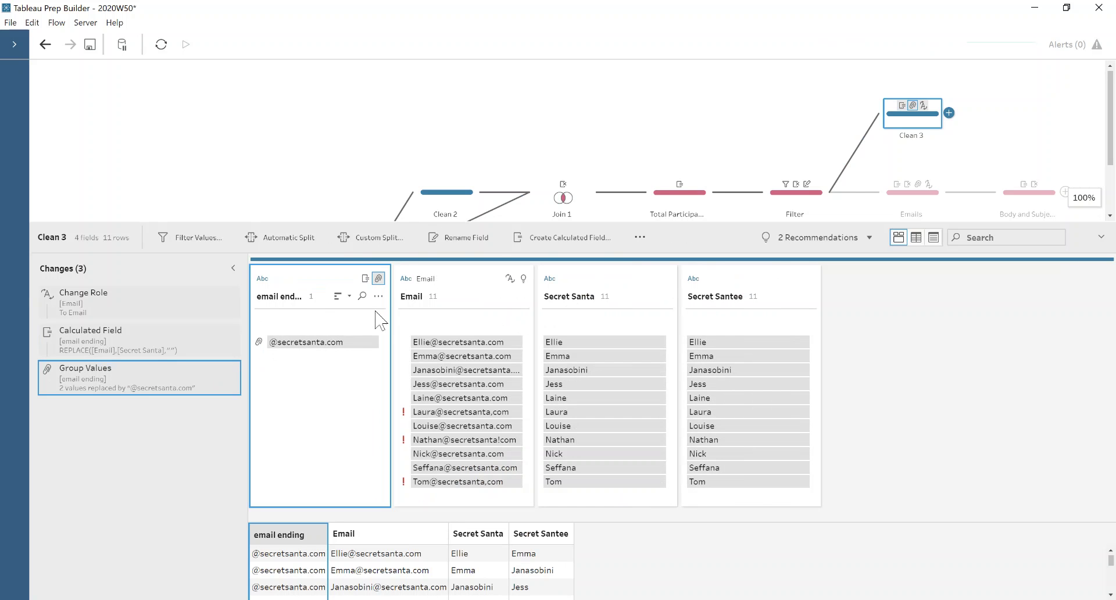
- Overwrite the Email field with a calculated field named "Email" using the formula [Secret Santa]+[email ending]
{"action": "left_click", "coordinate": [523, 238]}
{"action": "type", "text": "Email"}
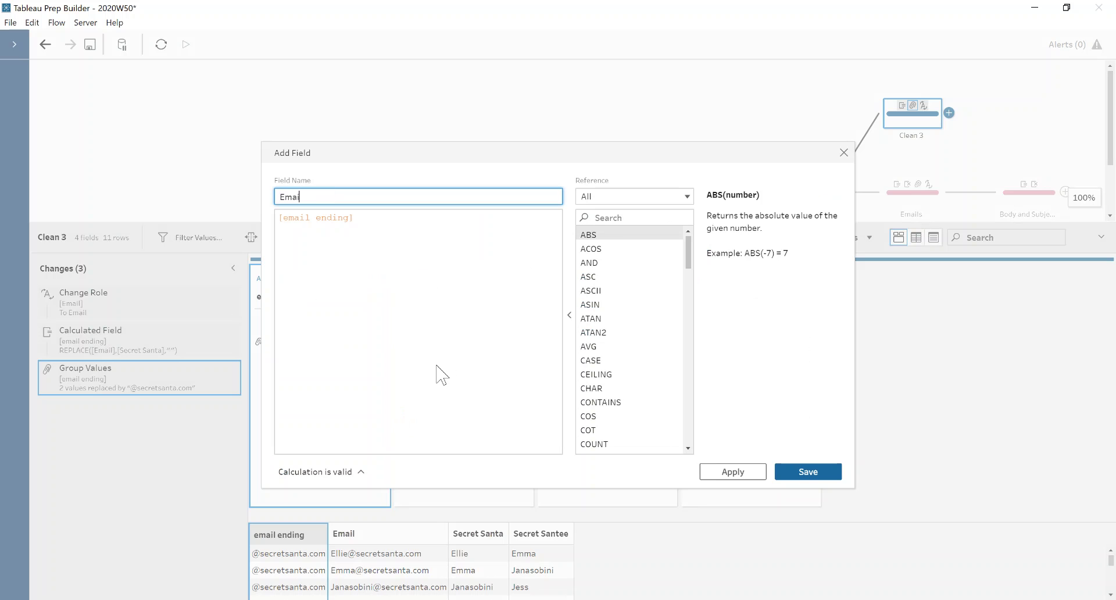
{"action": "left_click", "coordinate": [281, 219]}
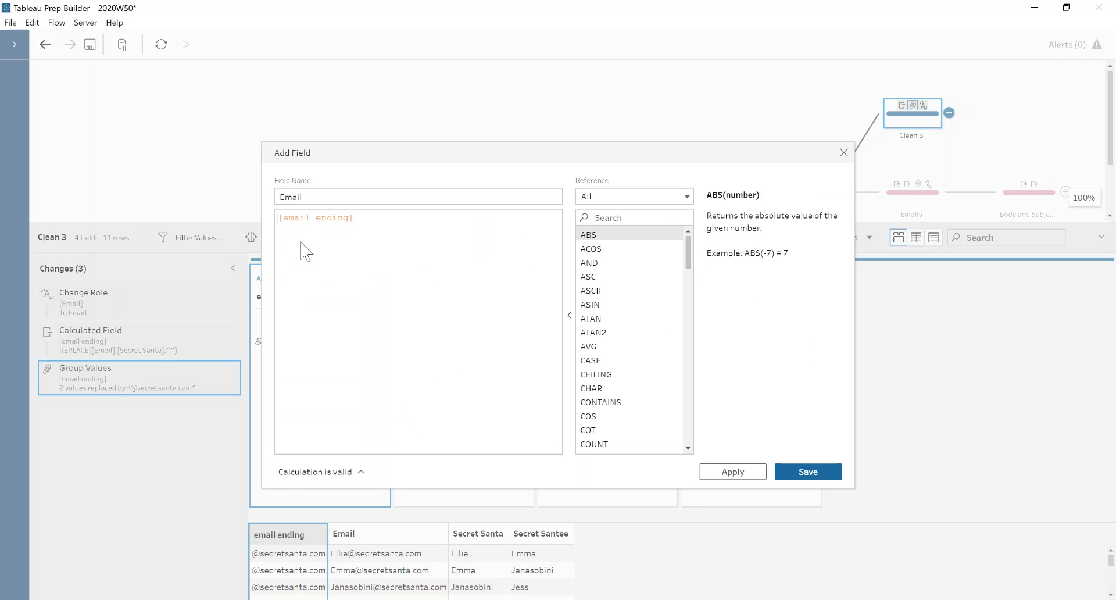
{"action": "type", "text": "DAT"}
{"action": "key", "text": "BackSpace"}
{"action": "key", "text": "BackSpace"}
{"action": "key", "text": "BackSpace"}
{"action": "type", "text": "sec"}
{"action": "key", "text": "Return"}
{"action": "type", "text": "+"}
{"action": "left_click", "coordinate": [814, 474]}
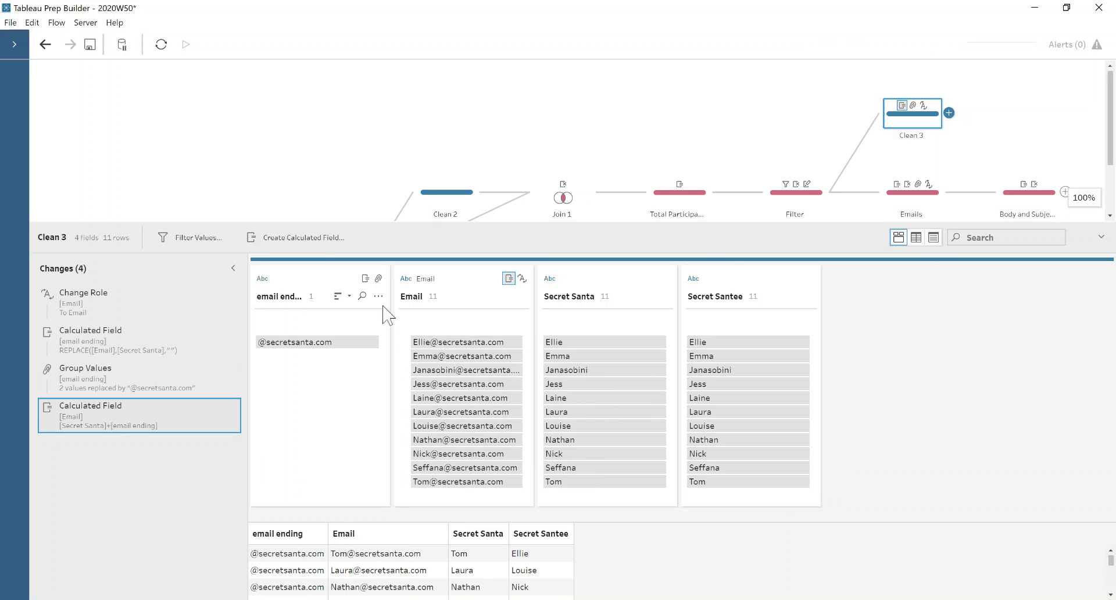
- Remove the email ending field from the Clean 3 step
{"action": "left_click", "coordinate": [313, 280]}
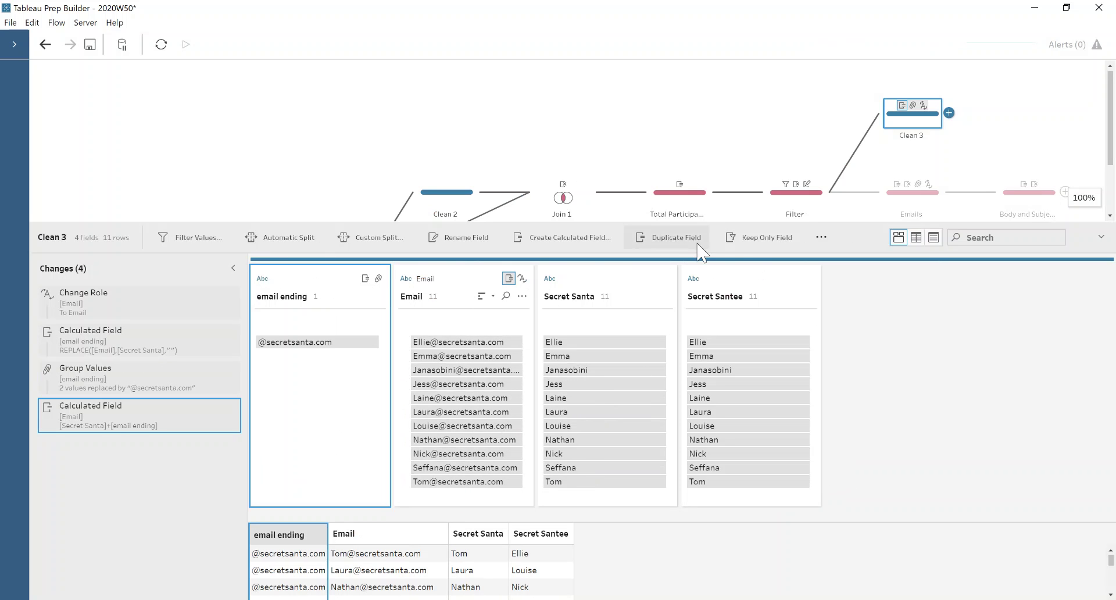
{"action": "left_click", "coordinate": [821, 238]}
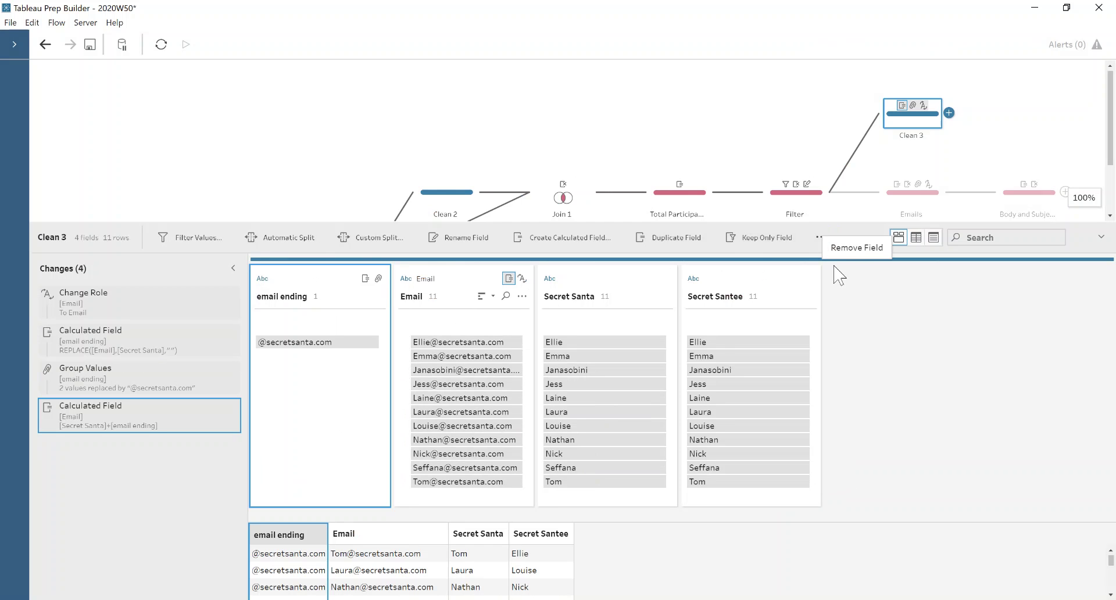
{"action": "left_click", "coordinate": [849, 249]}
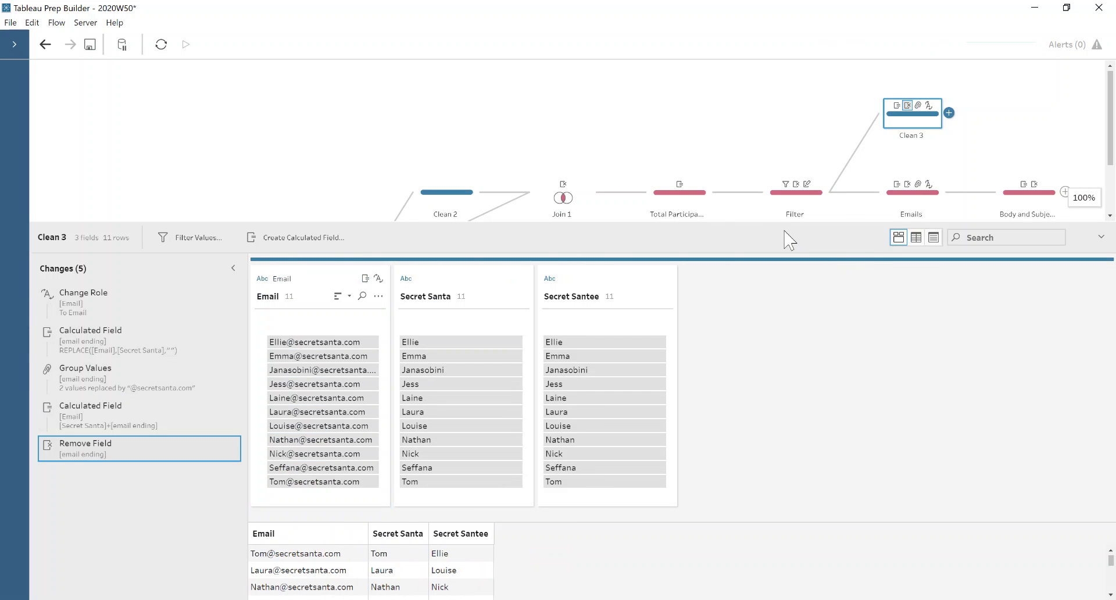
- Examine the Email Subject calculation in the Body and Subject step, including the emoji picker for its text, without changing it
{"action": "left_click_drag", "start_coordinate": [779, 225], "coordinate": [777, 277]}
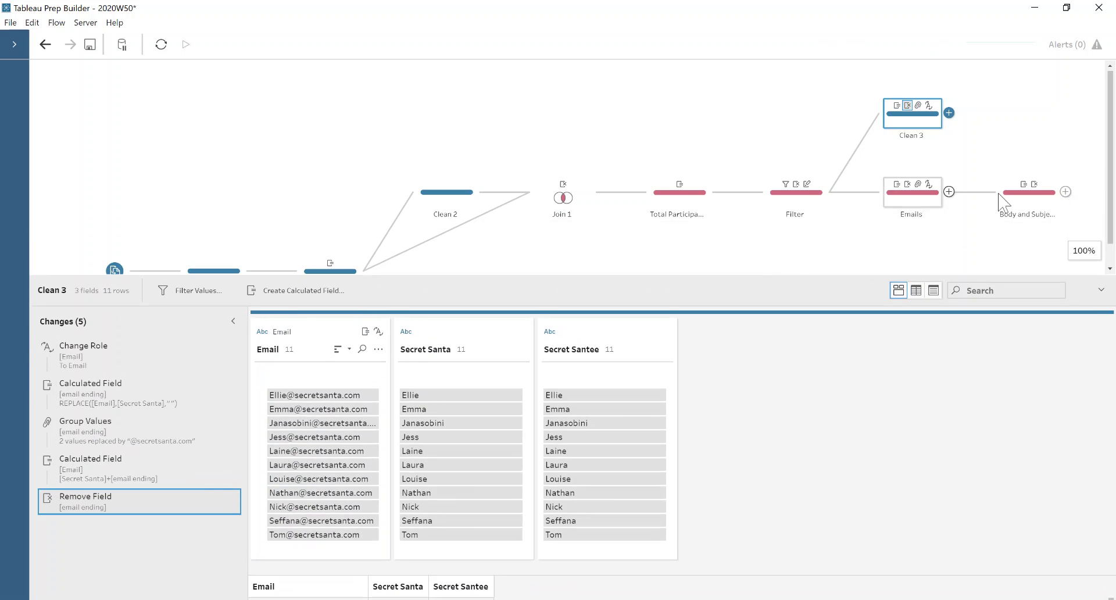
{"action": "left_click", "coordinate": [1050, 198]}
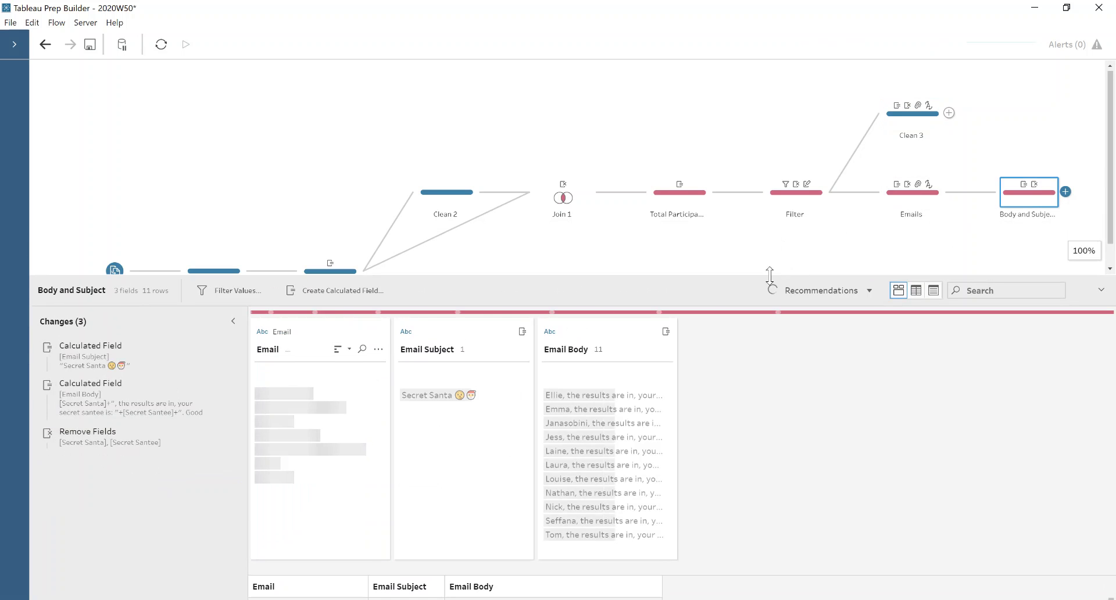
{"action": "left_click_drag", "start_coordinate": [746, 276], "coordinate": [737, 213]}
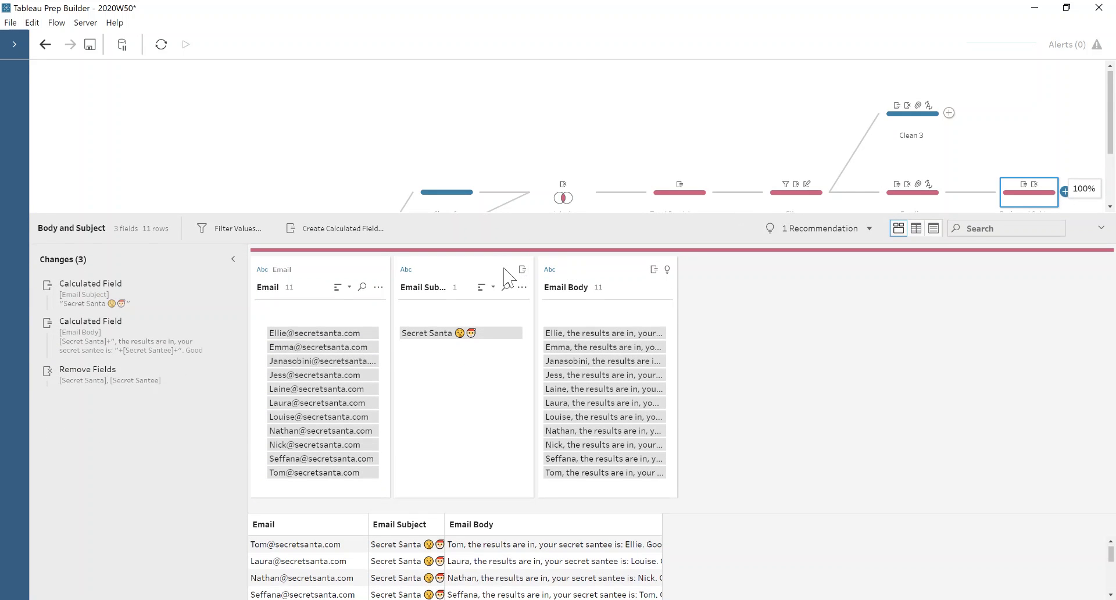
{"action": "left_click", "coordinate": [217, 285]}
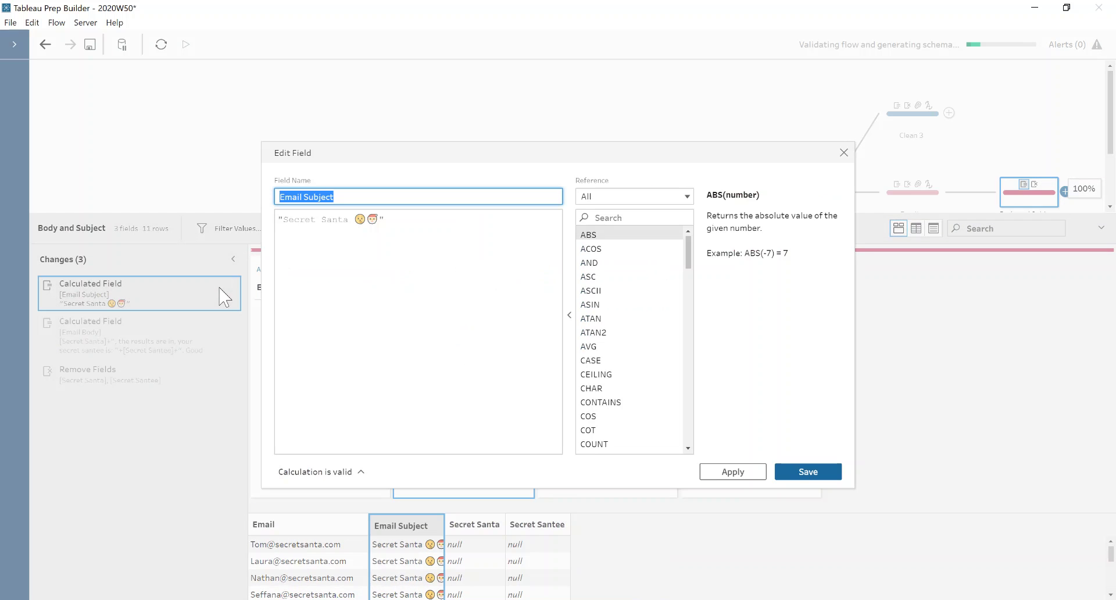
{"action": "left_click", "coordinate": [379, 219]}
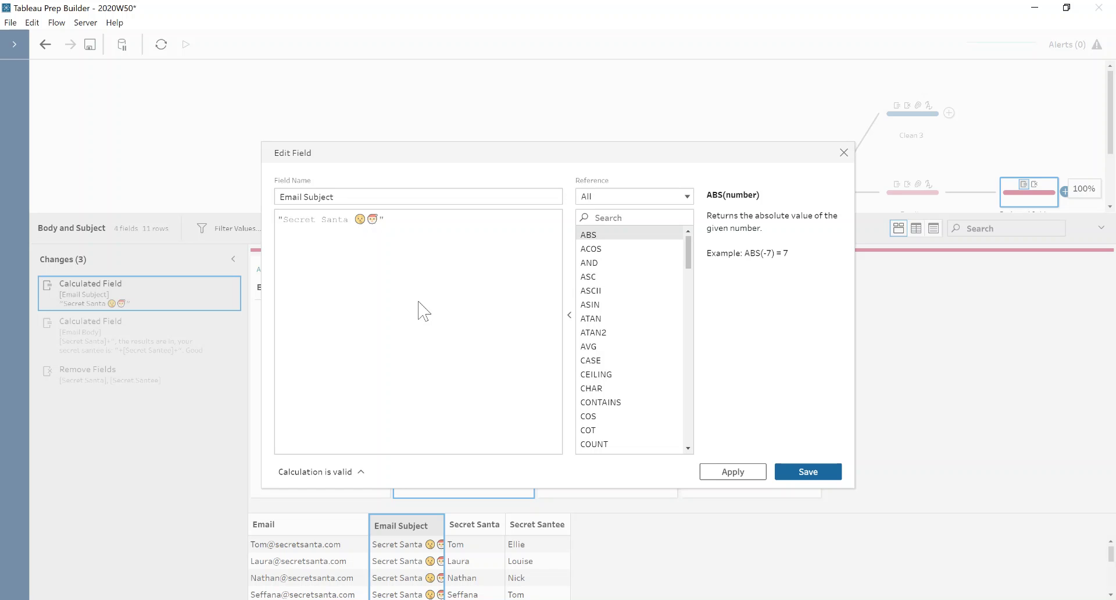
{"action": "key", "text": "super+period"}
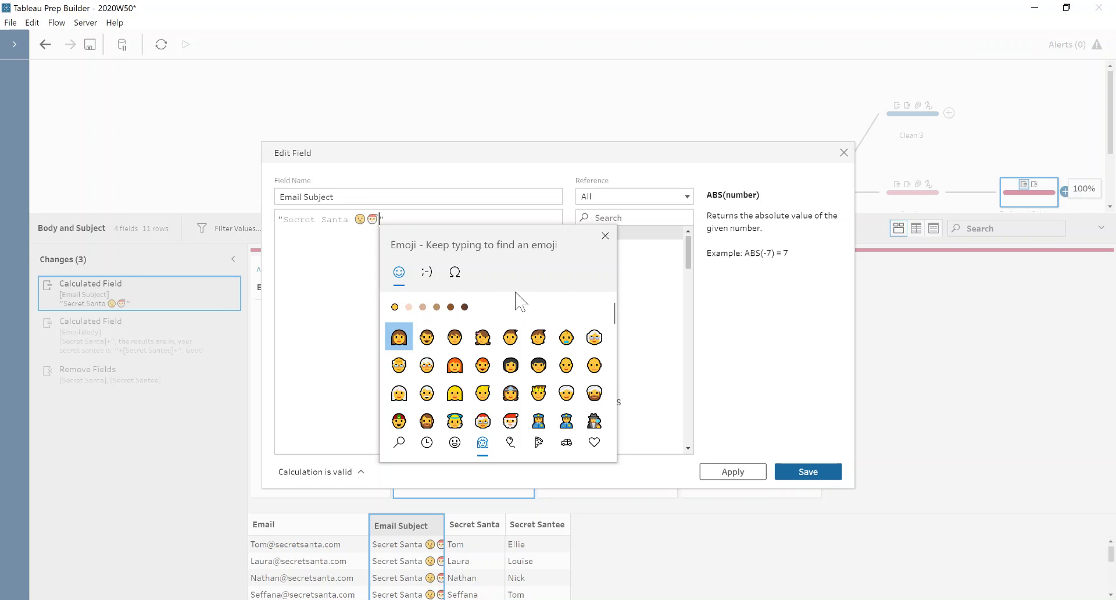
{"action": "left_click", "coordinate": [605, 236]}
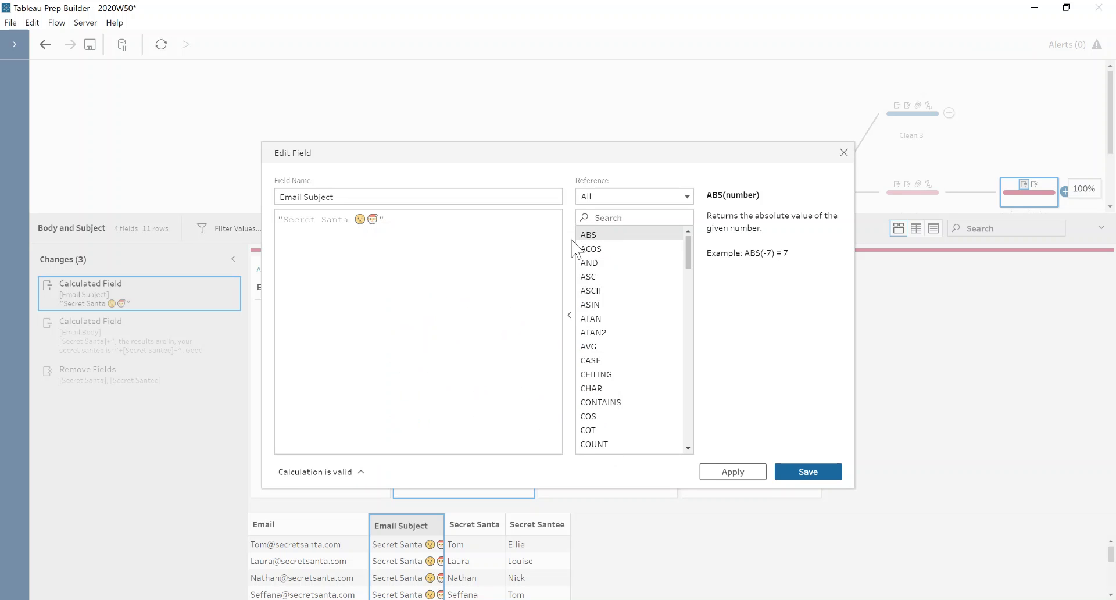
{"action": "left_click", "coordinate": [843, 152]}
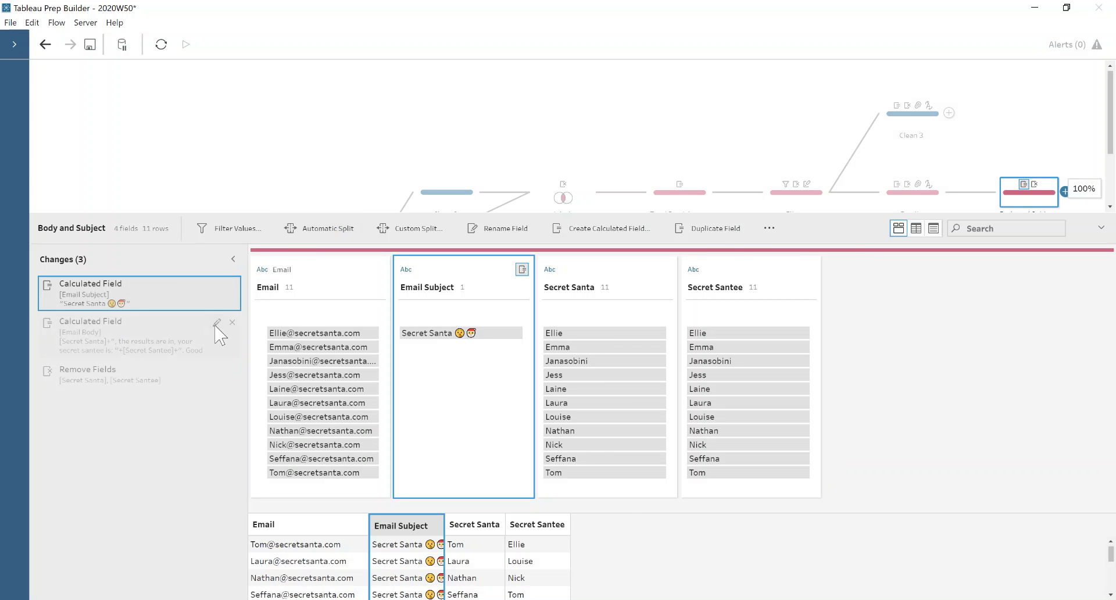
- Examine the Email Body calculation and the Remove Fields change in the Body and Subject step
{"action": "left_click", "coordinate": [216, 322]}
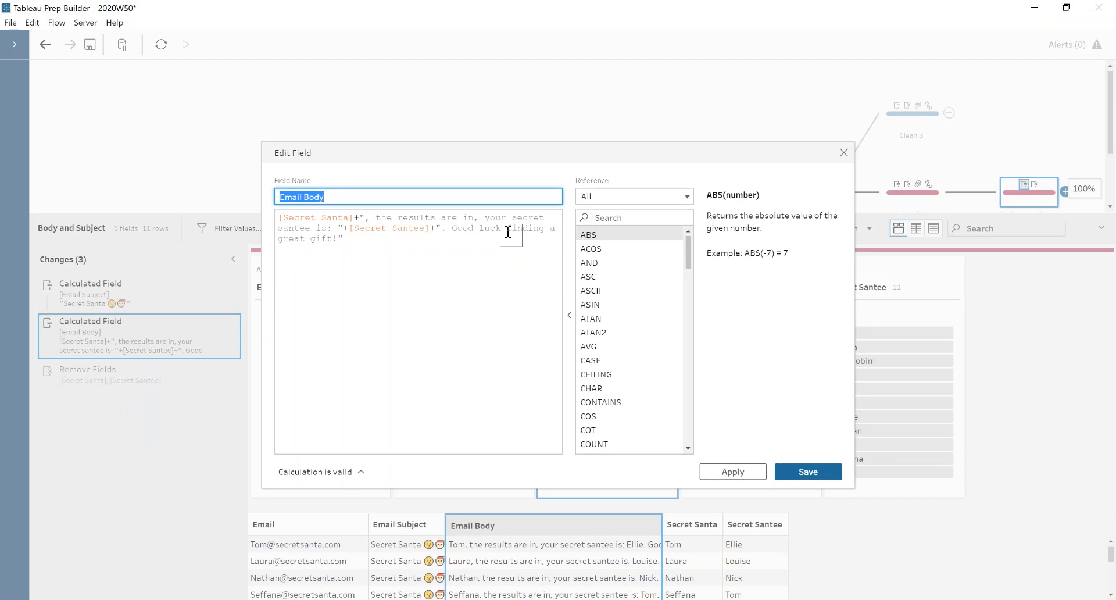
{"action": "left_click", "coordinate": [848, 154]}
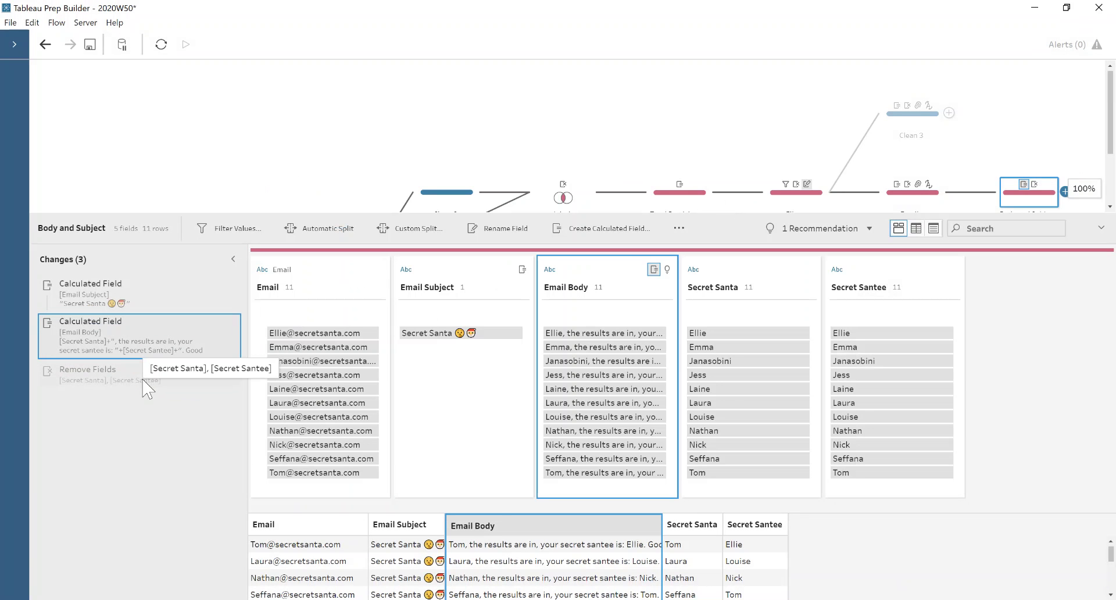
{"action": "left_click", "coordinate": [151, 377]}
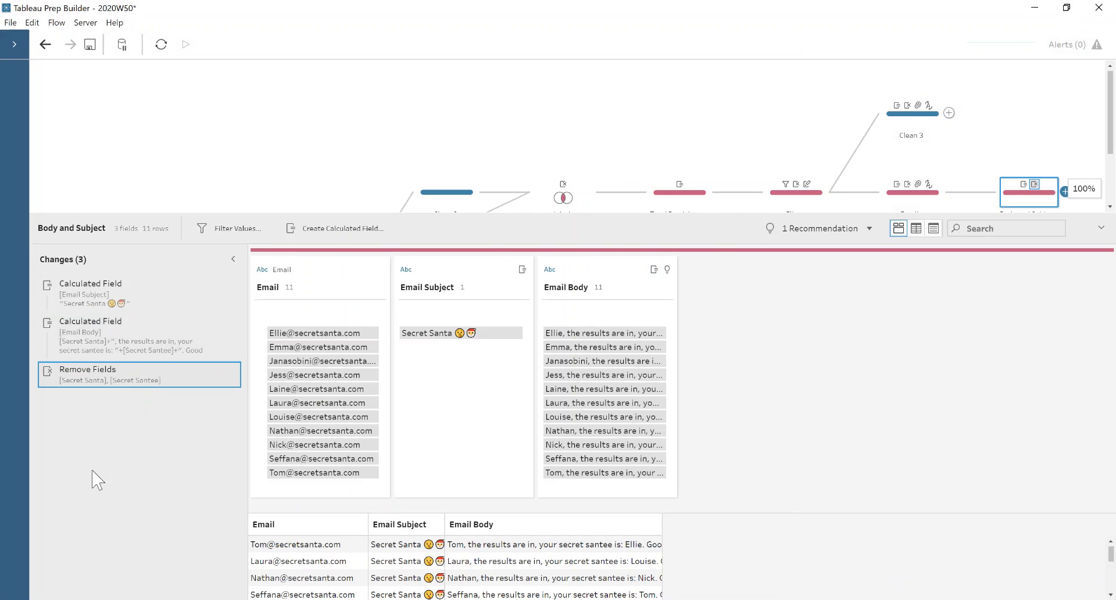